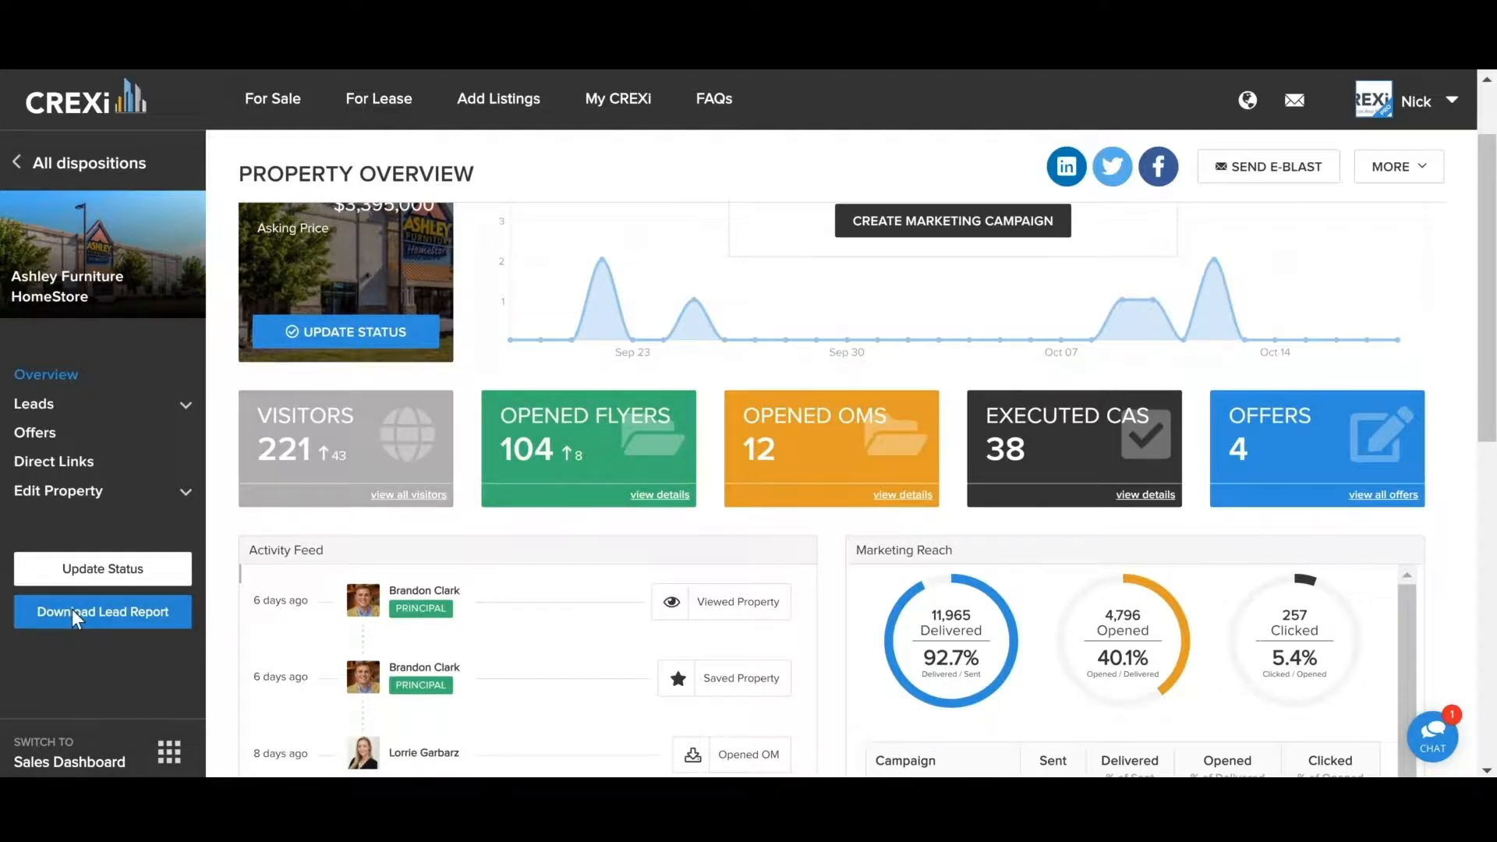
Download the full Ashley Furniture HomeStore lead report as a spreadsheet from its download options.
click(100, 615)
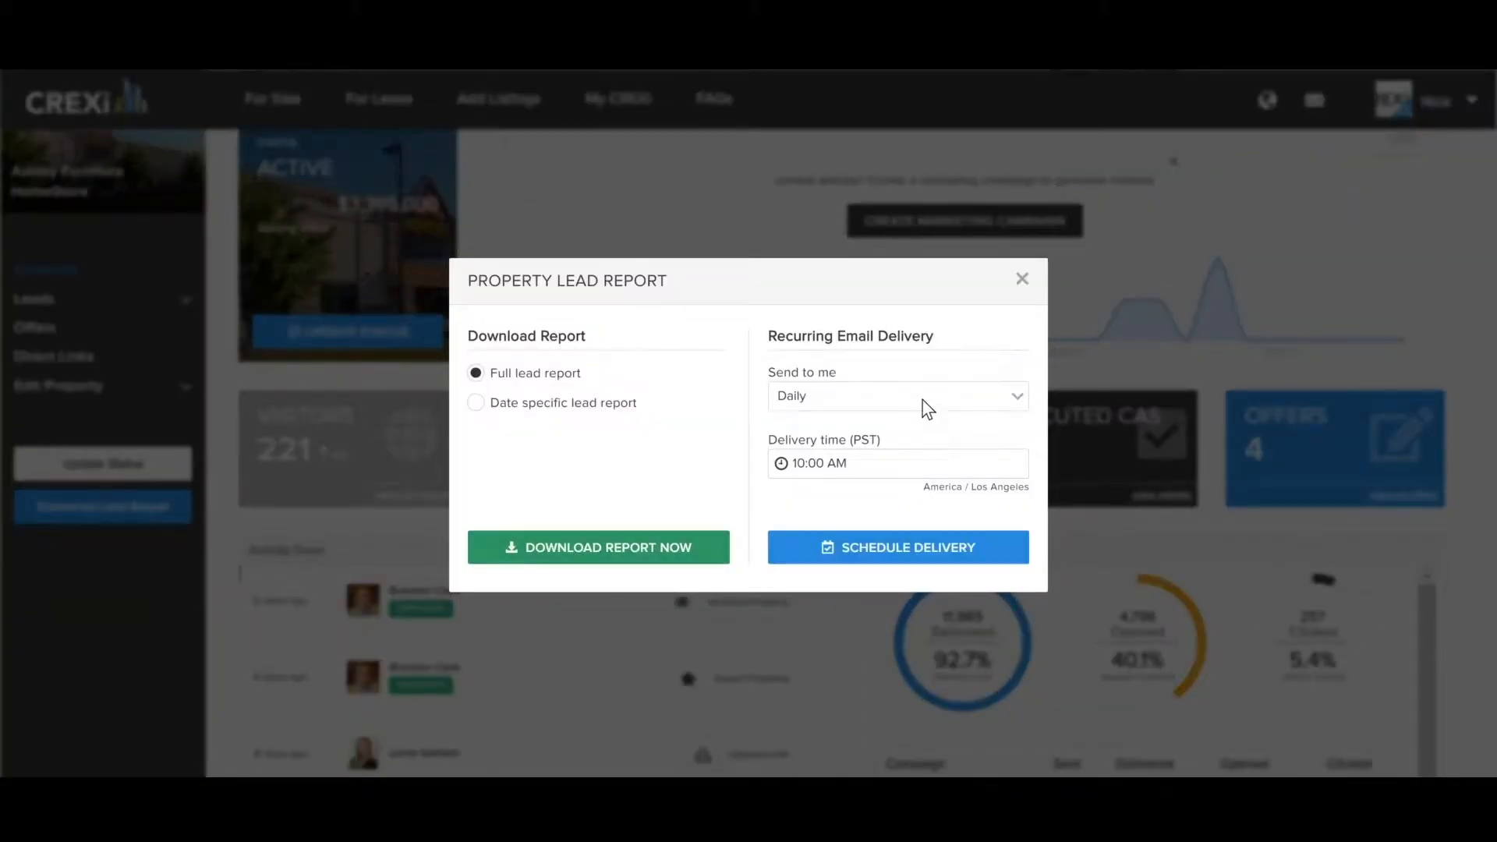
click(884, 560)
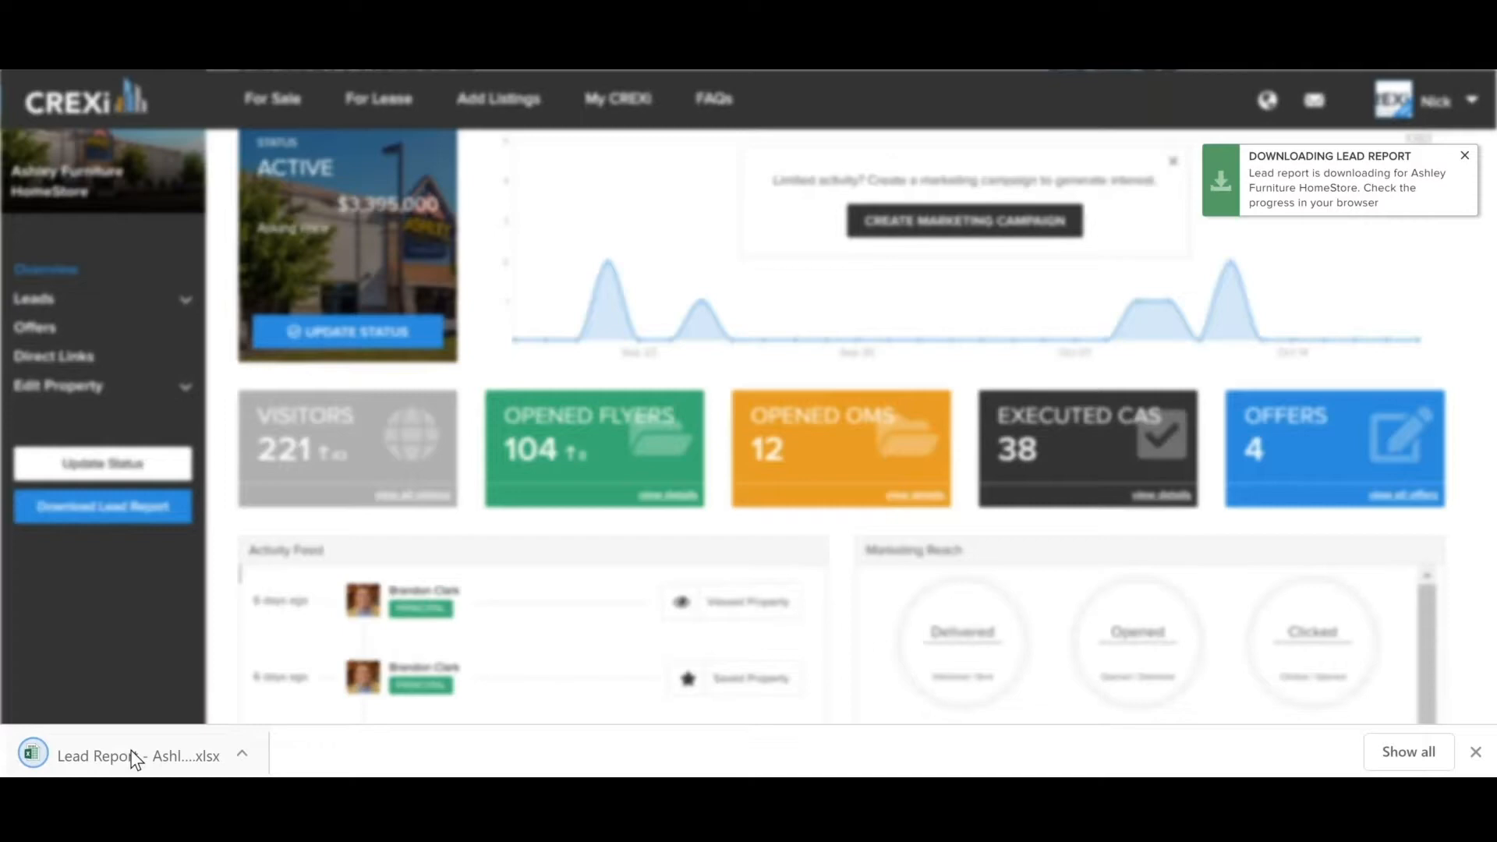
Launch the downloaded Ashley Furniture HomeStore .xlsx report from Chrome's download bar into Excel.
click(135, 759)
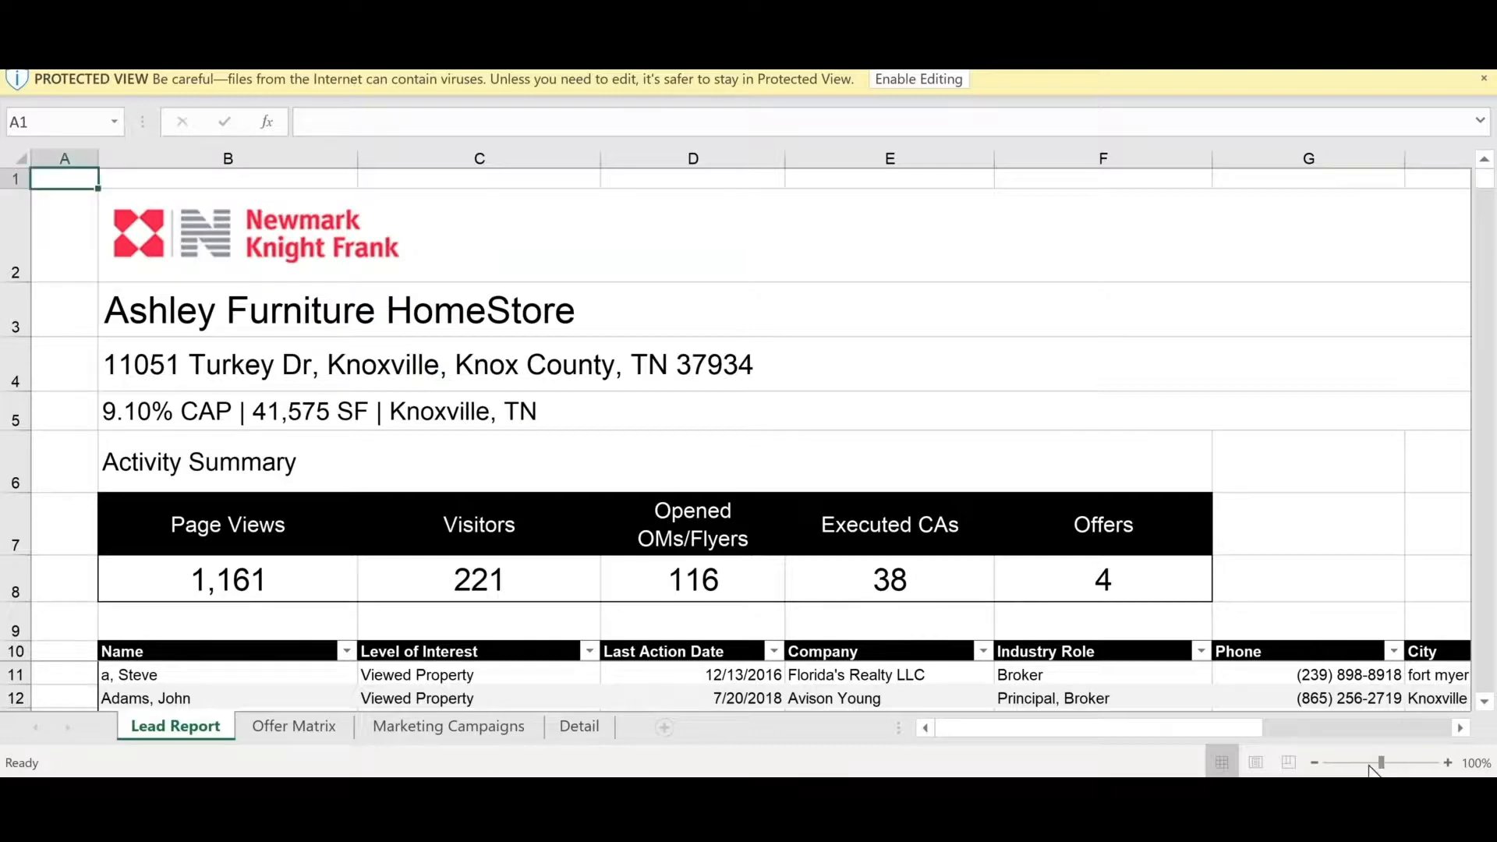
click(1314, 762)
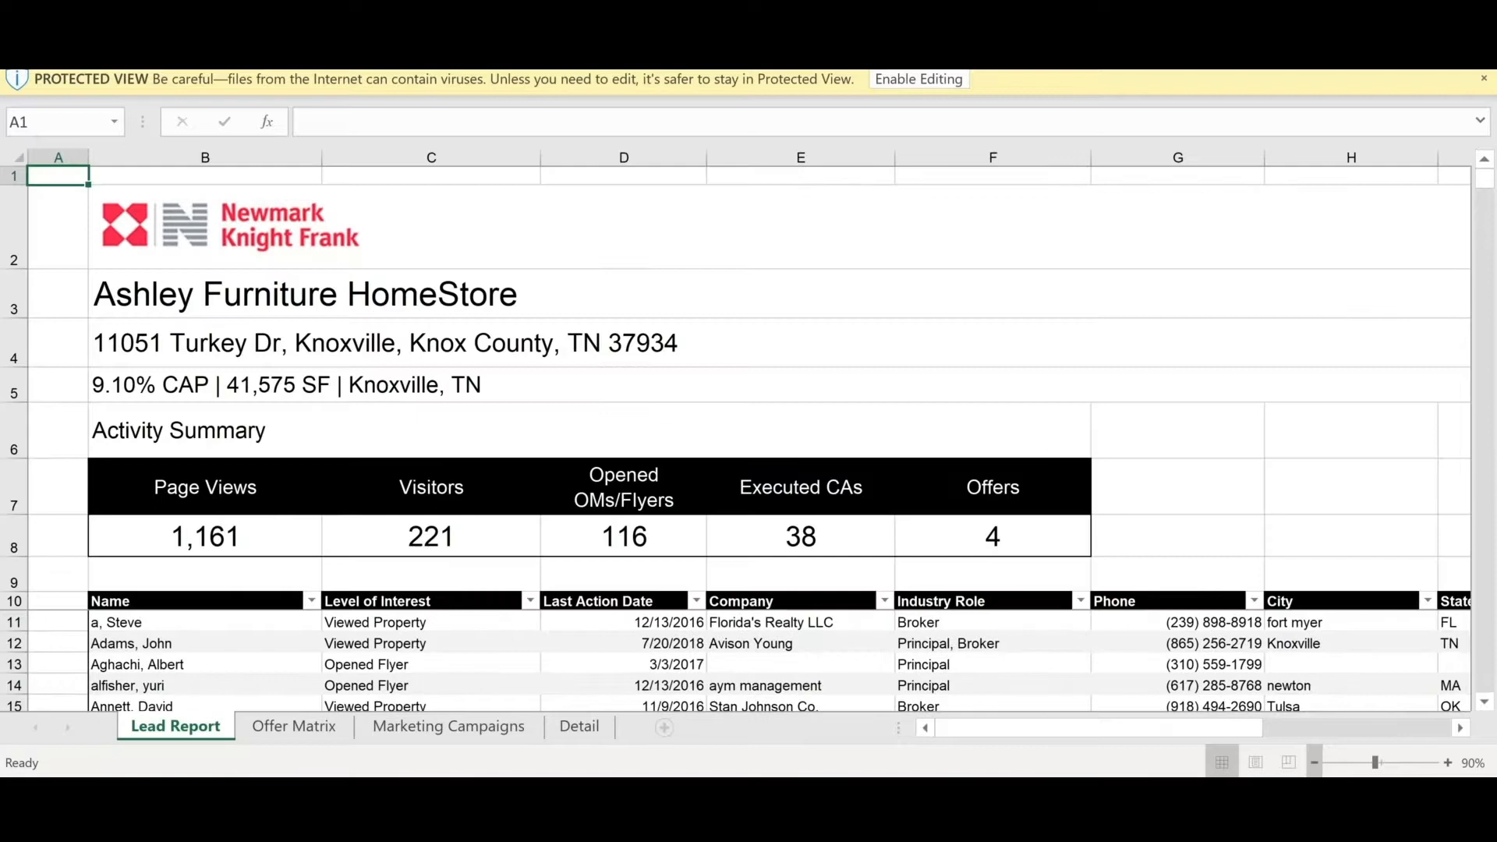
click(1315, 762)
click(1315, 762)
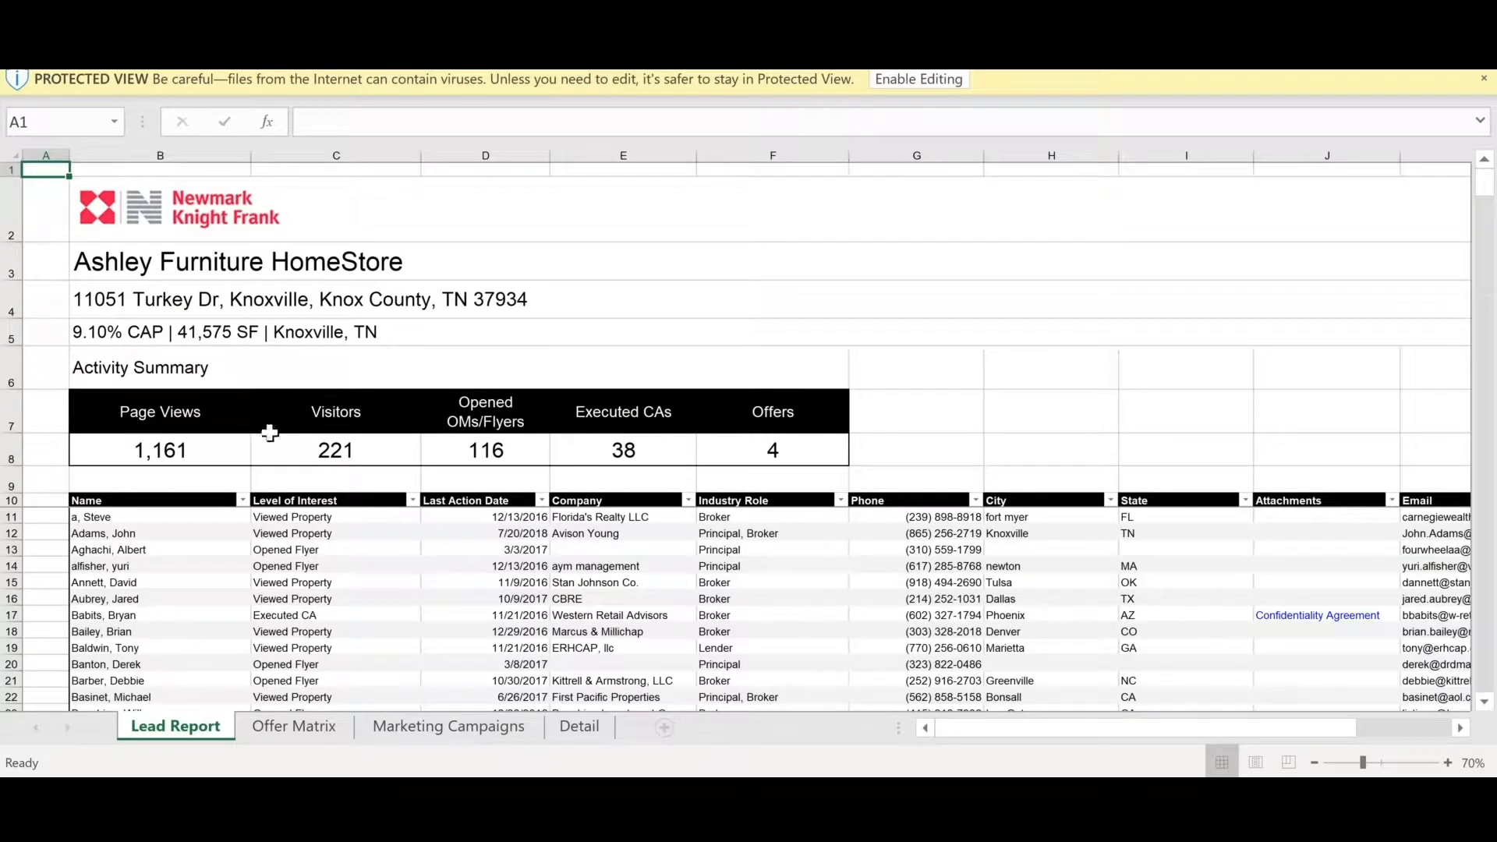
click(154, 535)
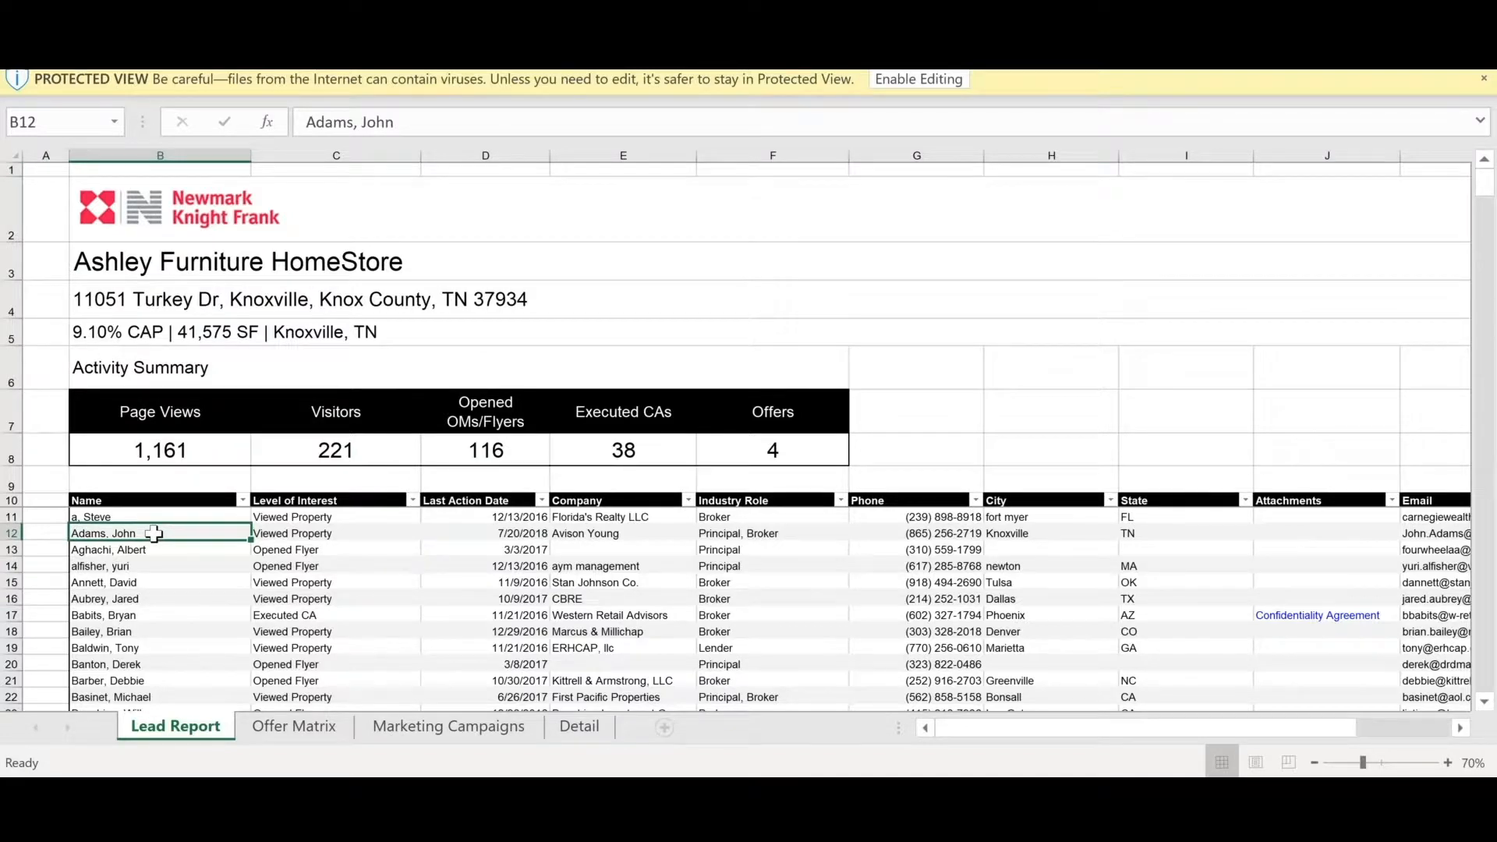
key(Down)
key(Down)
key(Down)
key(Down)
key(Down)
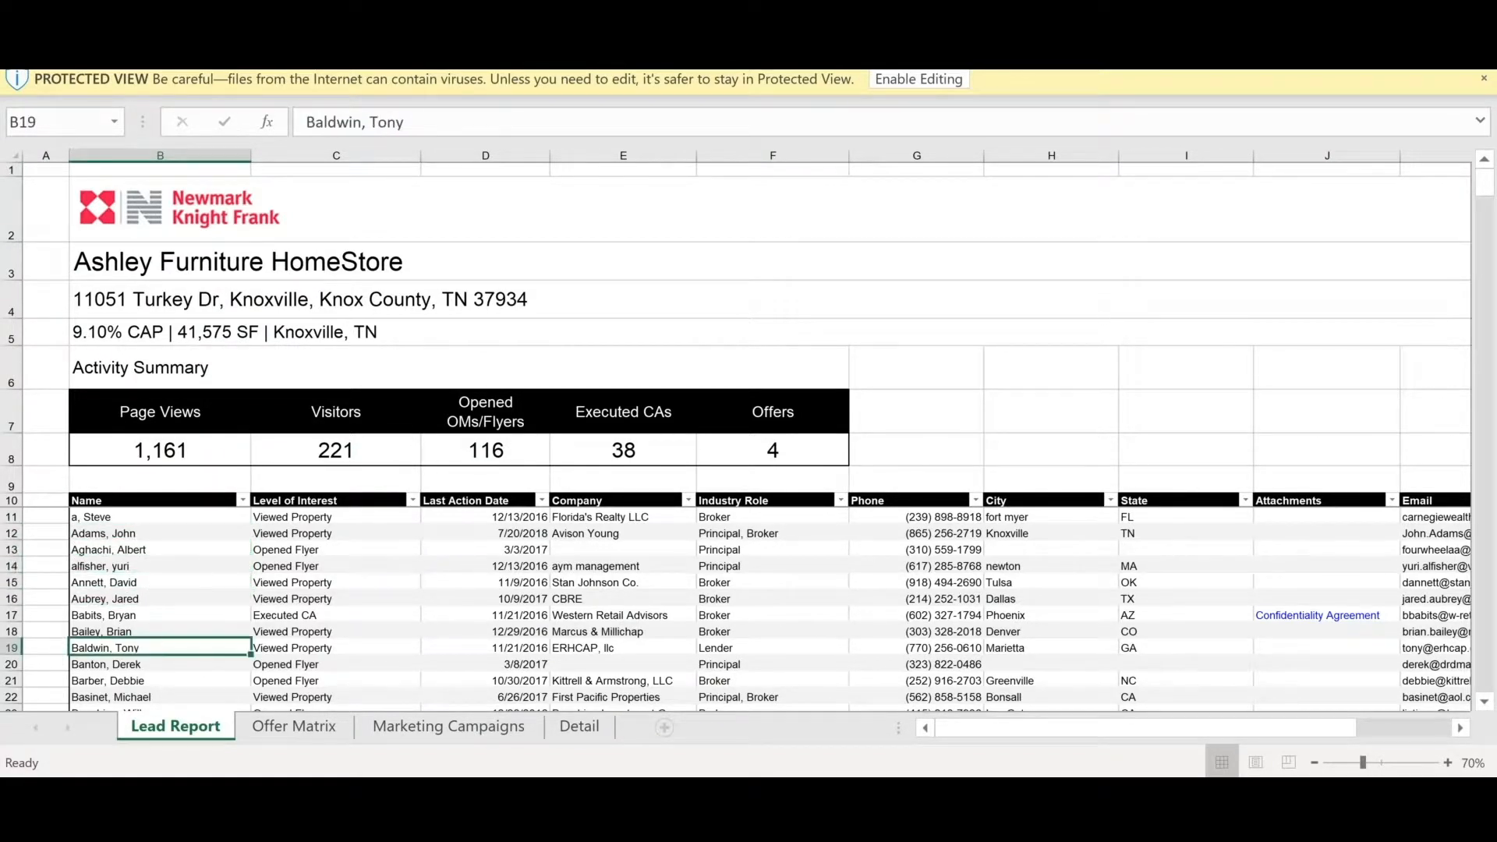
key(Down)
key(Down)
key(Down)
key(Down)
key(Down)
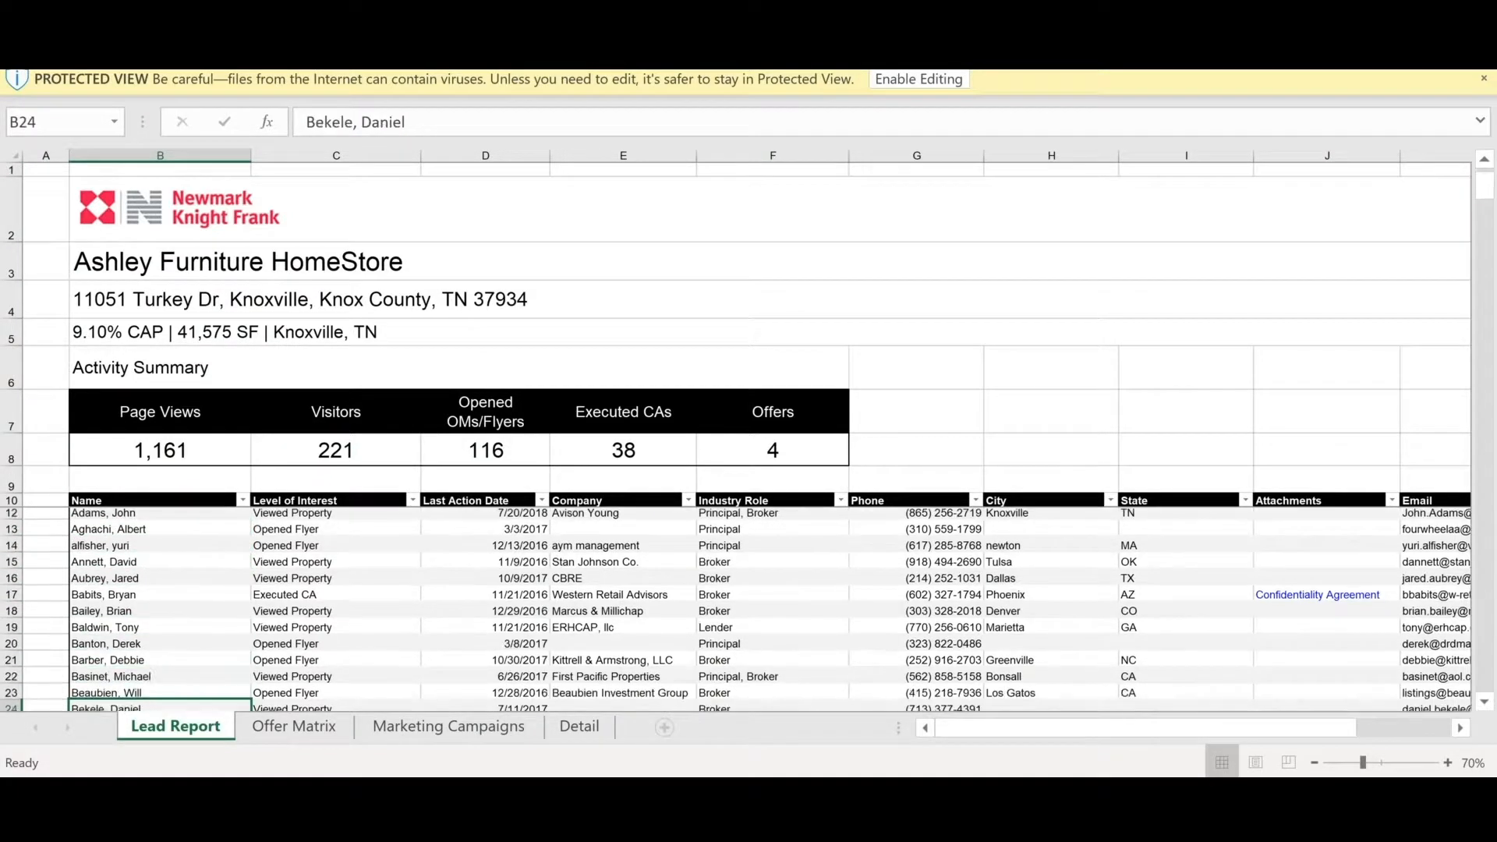
key(Down)
key(Down)
key(Down)
key(Up)
key(Up)
key(Up)
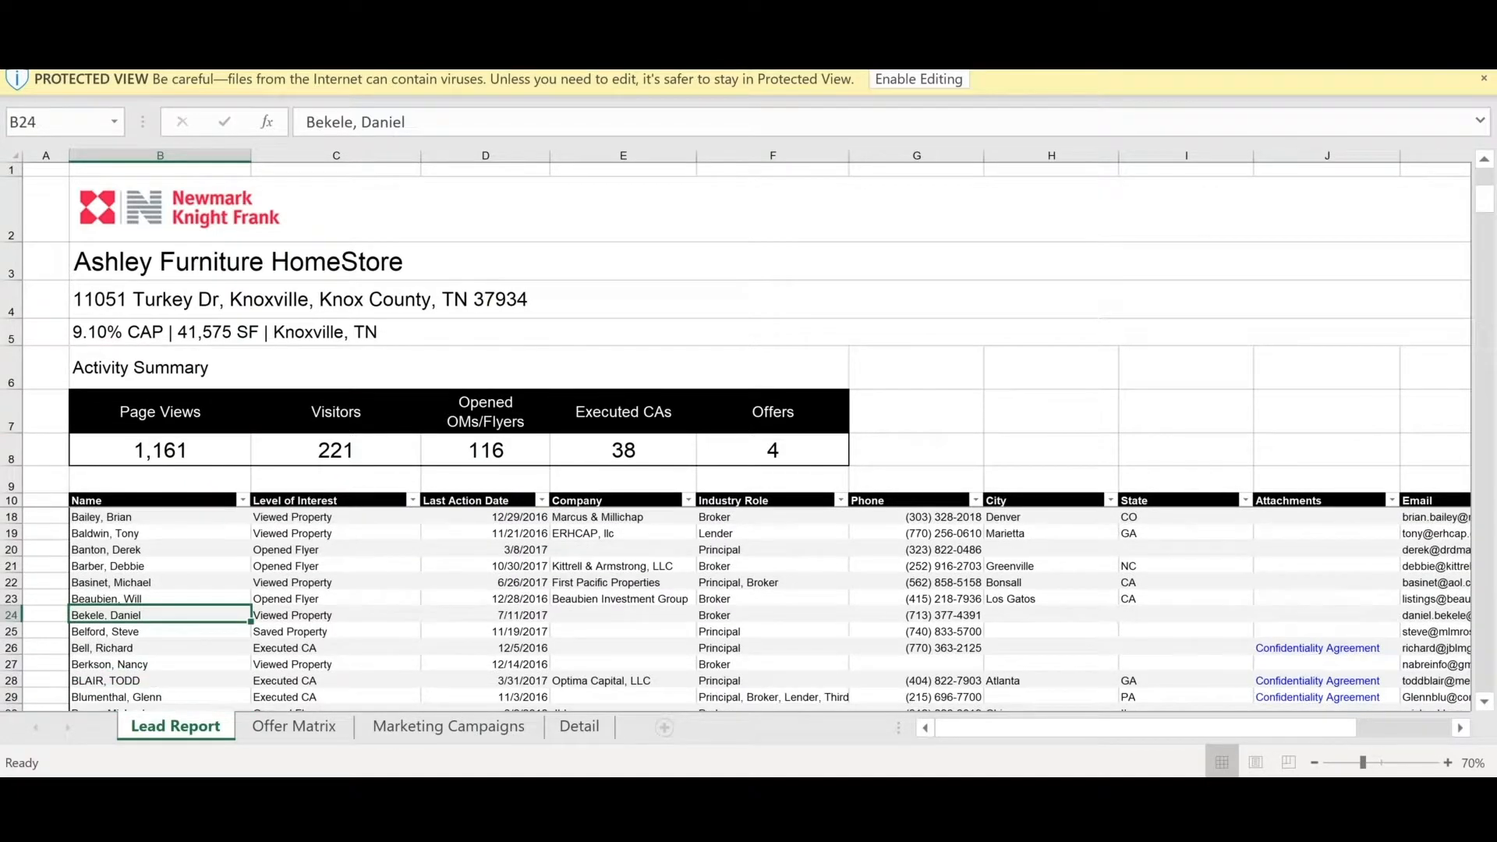
scroll(294, 533, up, 3)
click(294, 533)
key(Down)
key(Down)
key(Down)
key(Down)
key(Down)
key(Down)
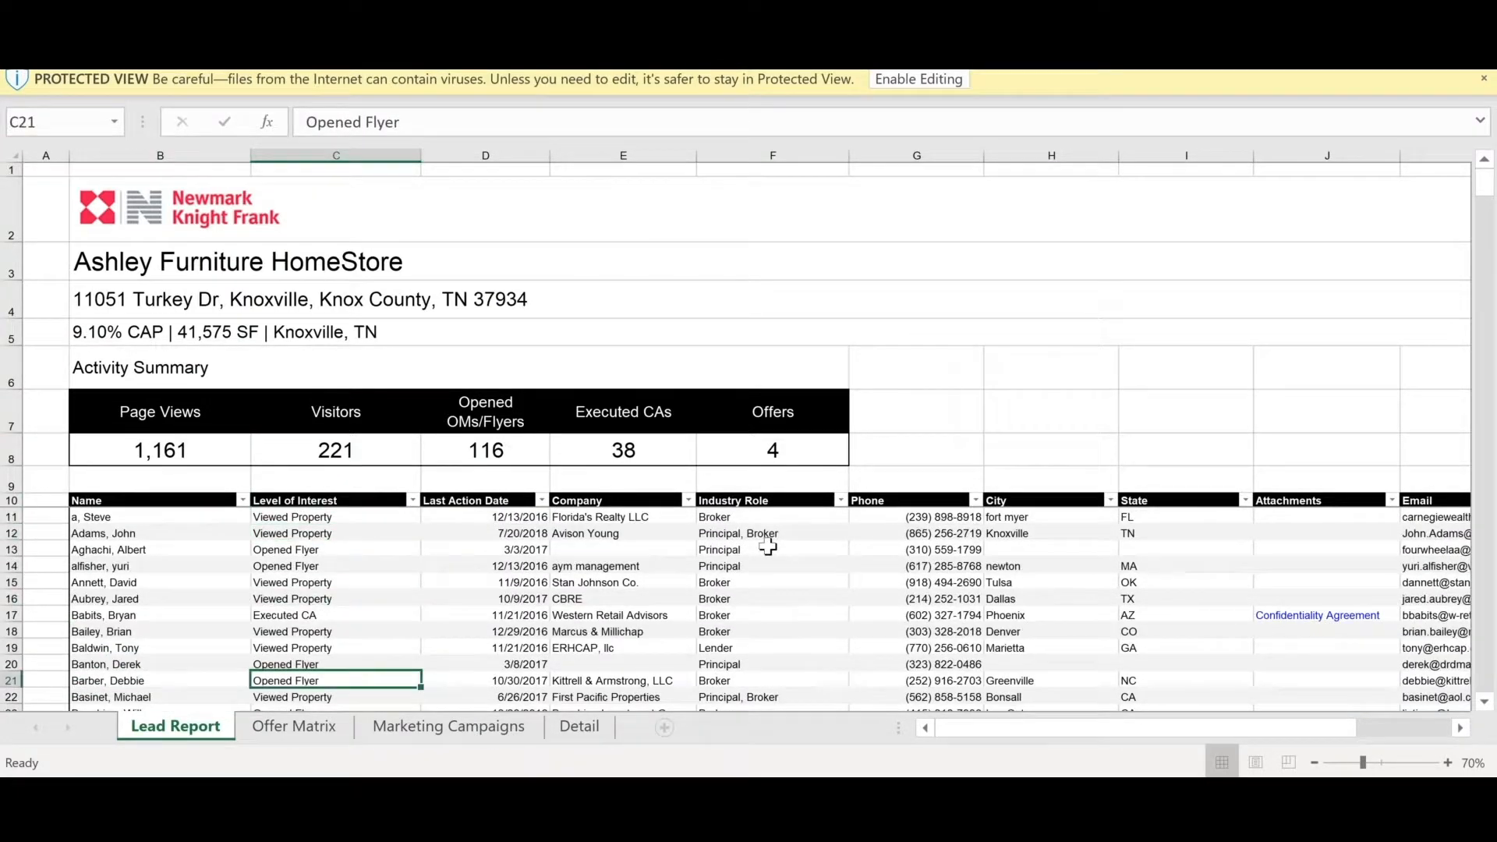
click(767, 547)
key(Down)
key(Down)
key(Down)
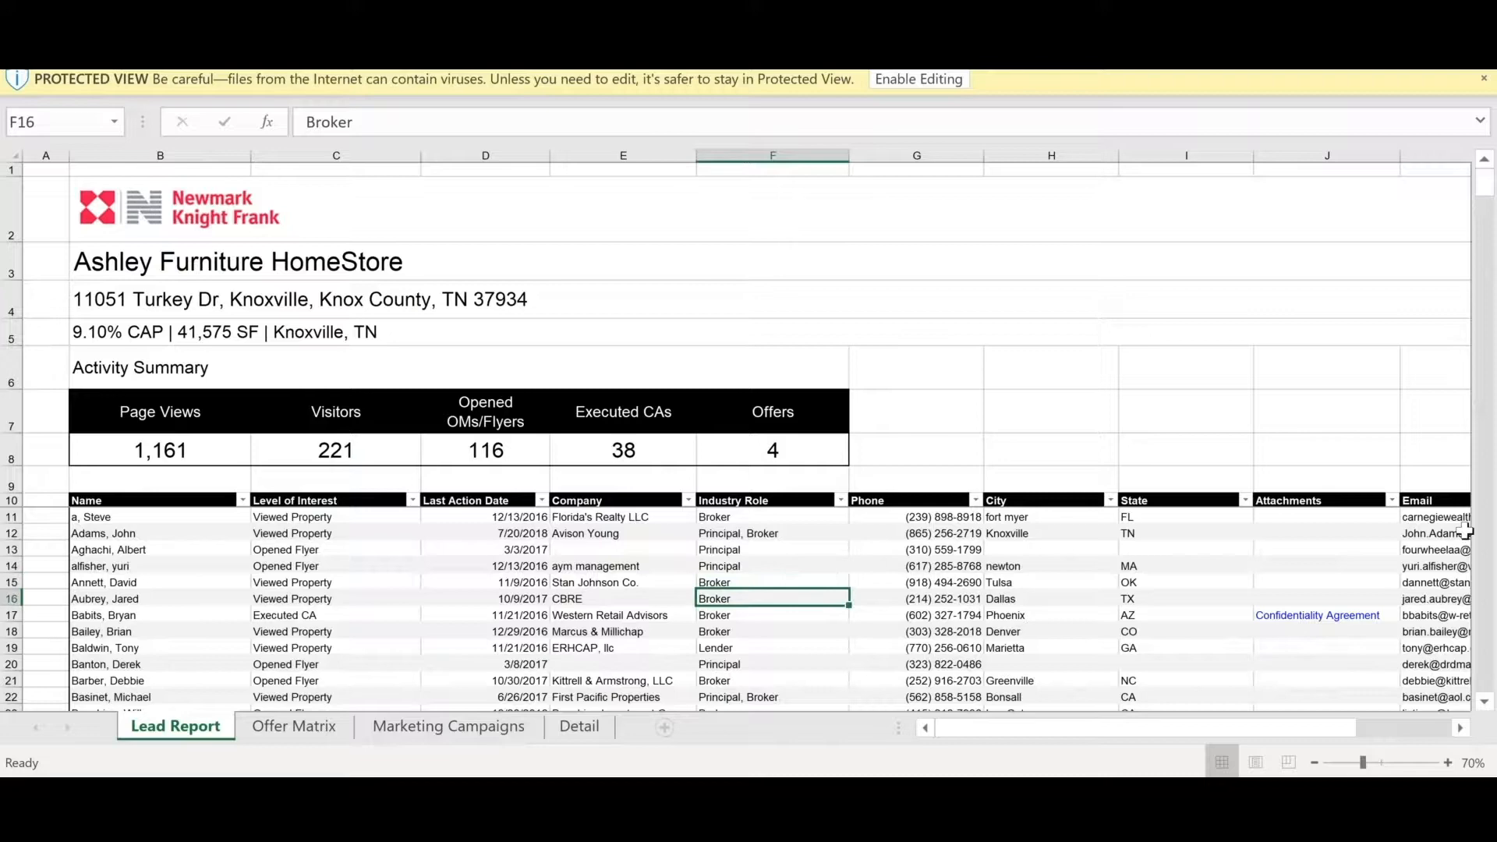
click(1466, 532)
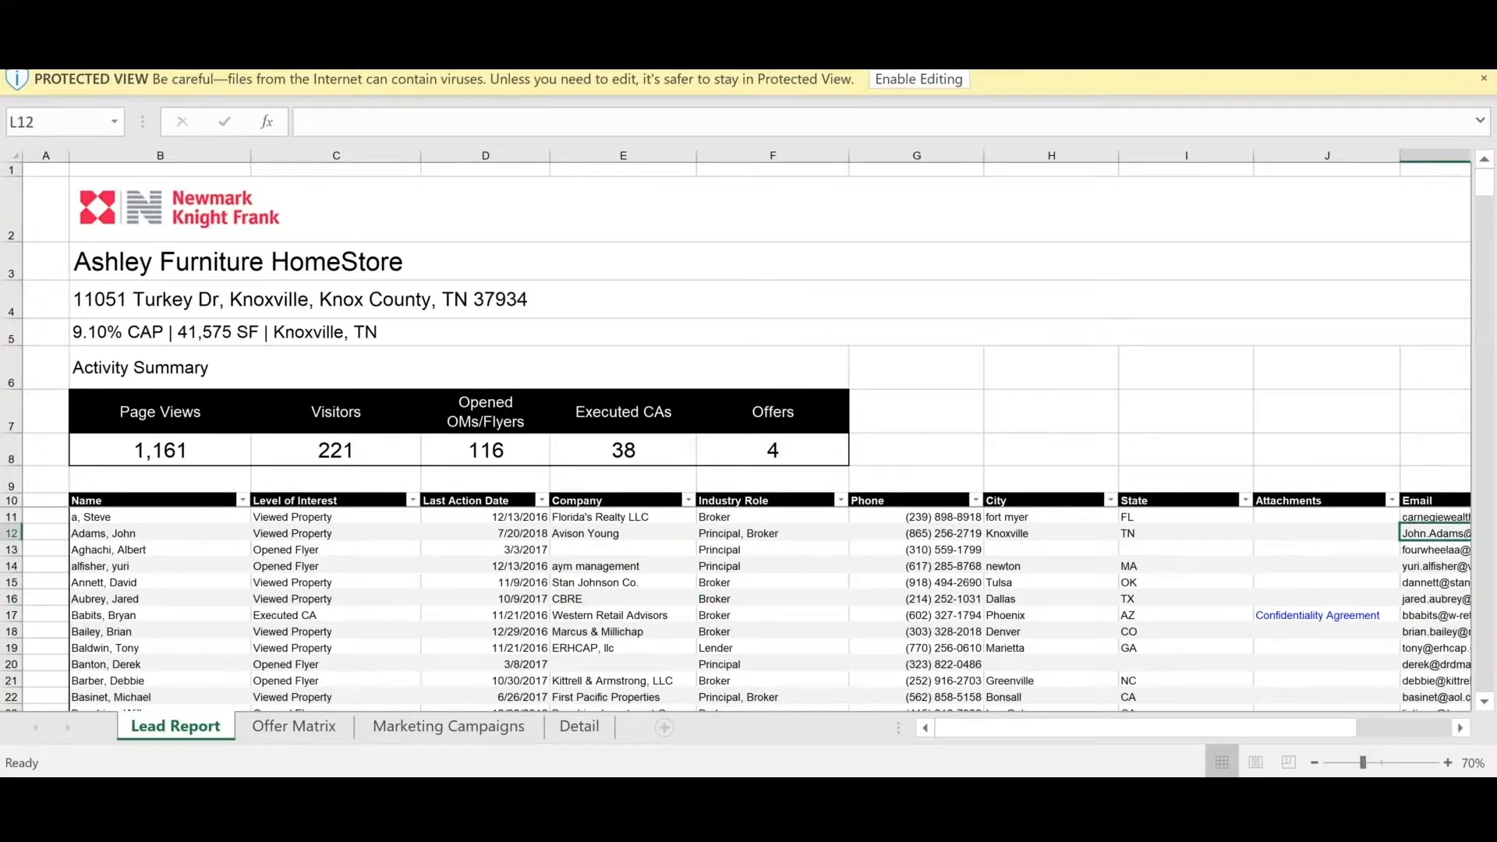
key(Right)
key(Left)
key(Left)
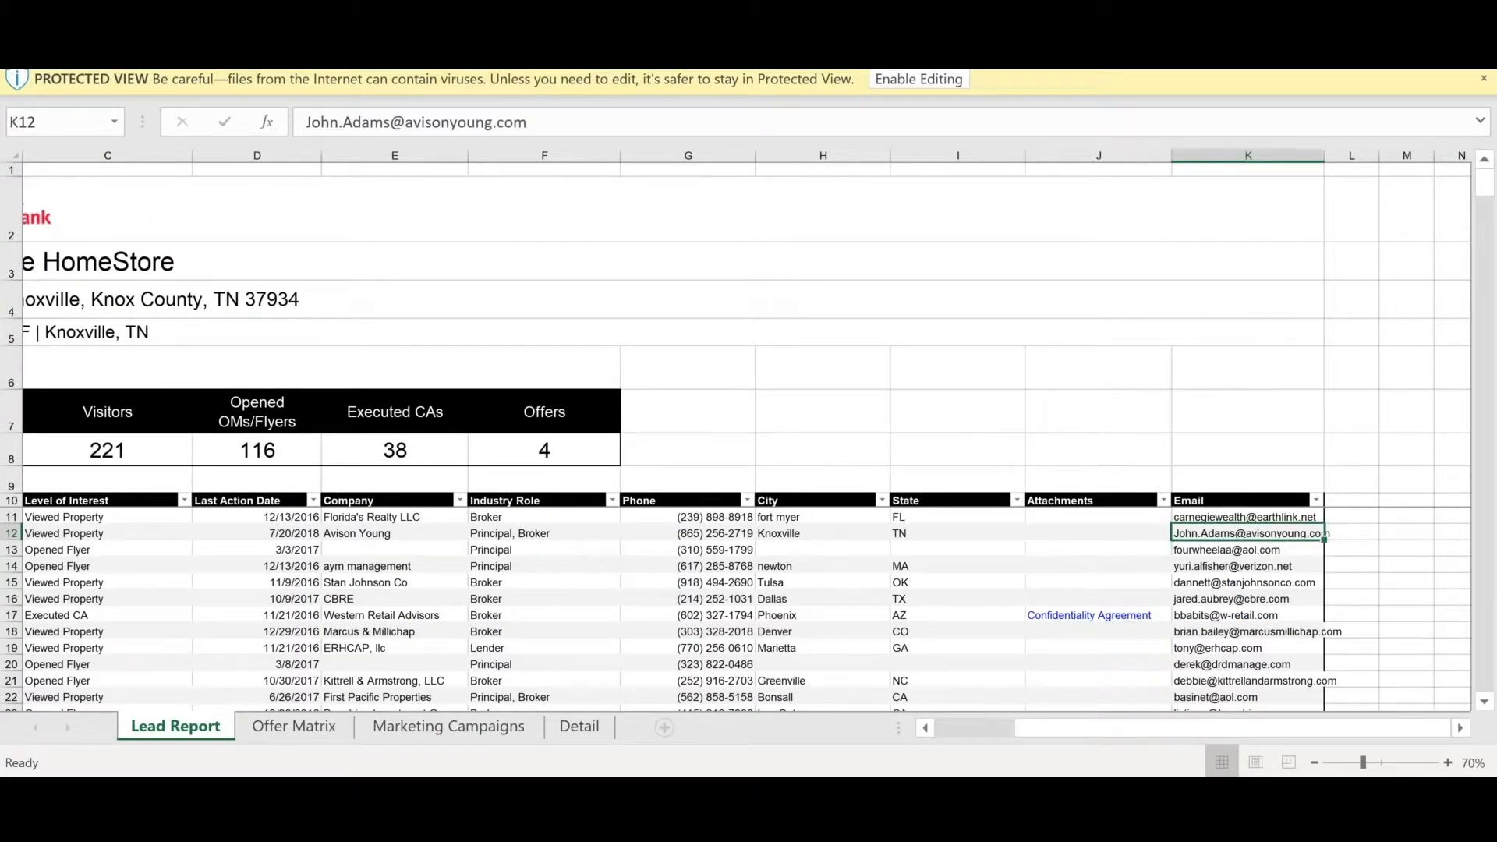
key(shift+Down)
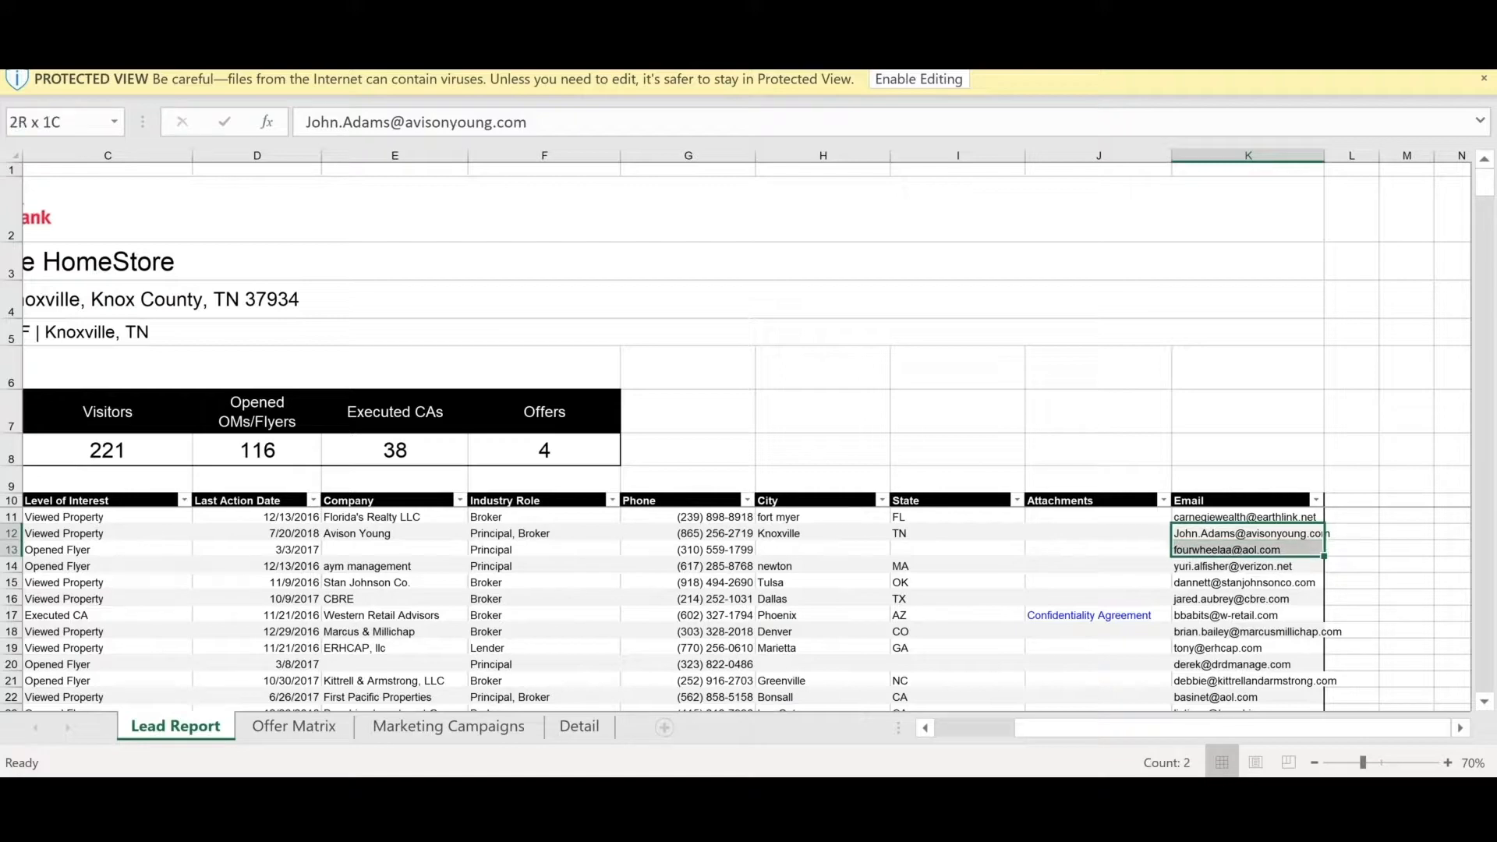
drag(1287, 549, 1325, 706)
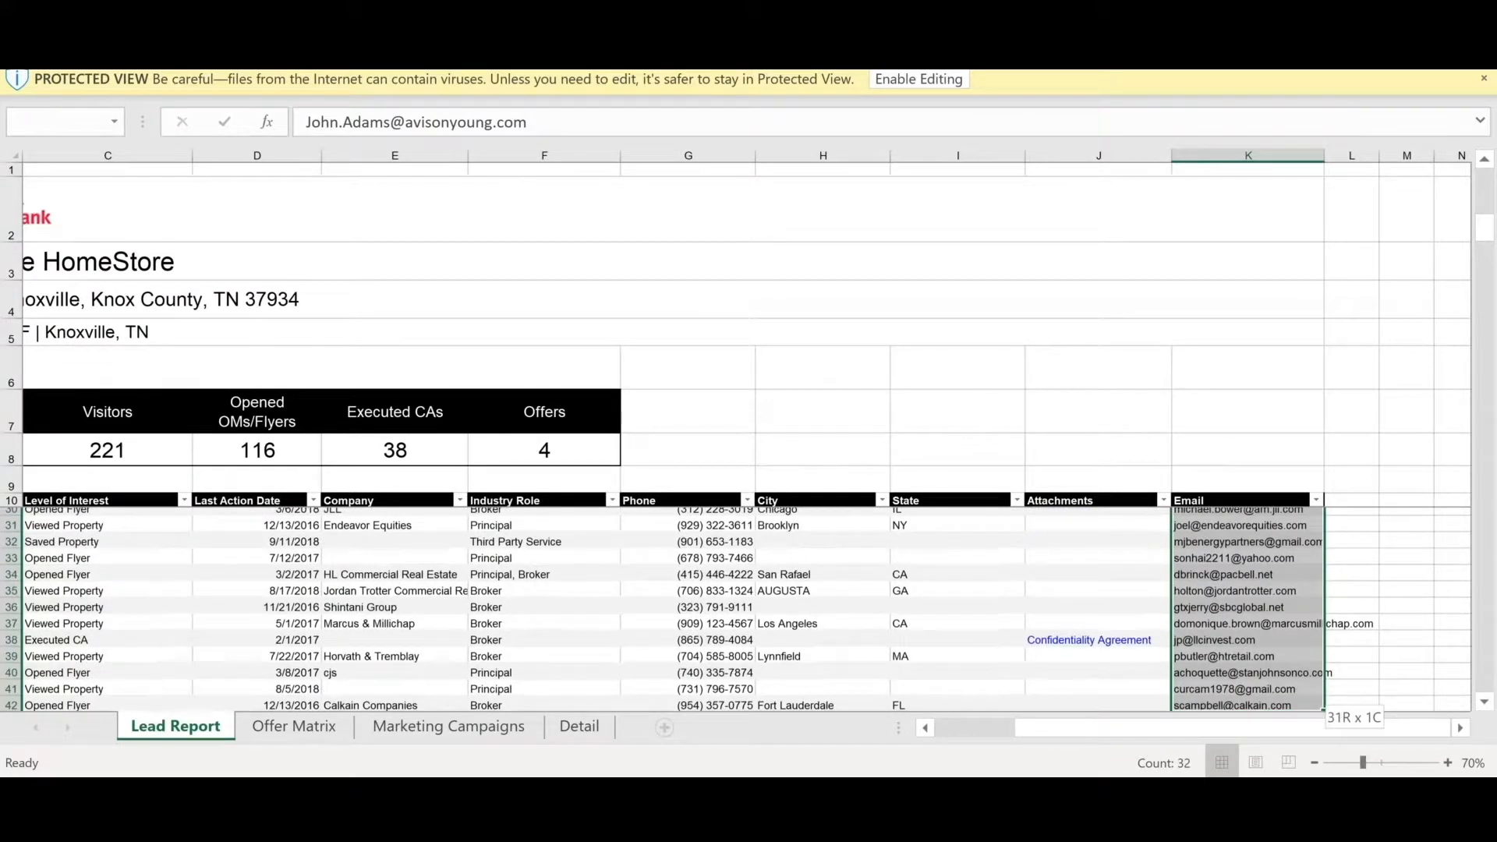
drag(1324, 706, 1324, 515)
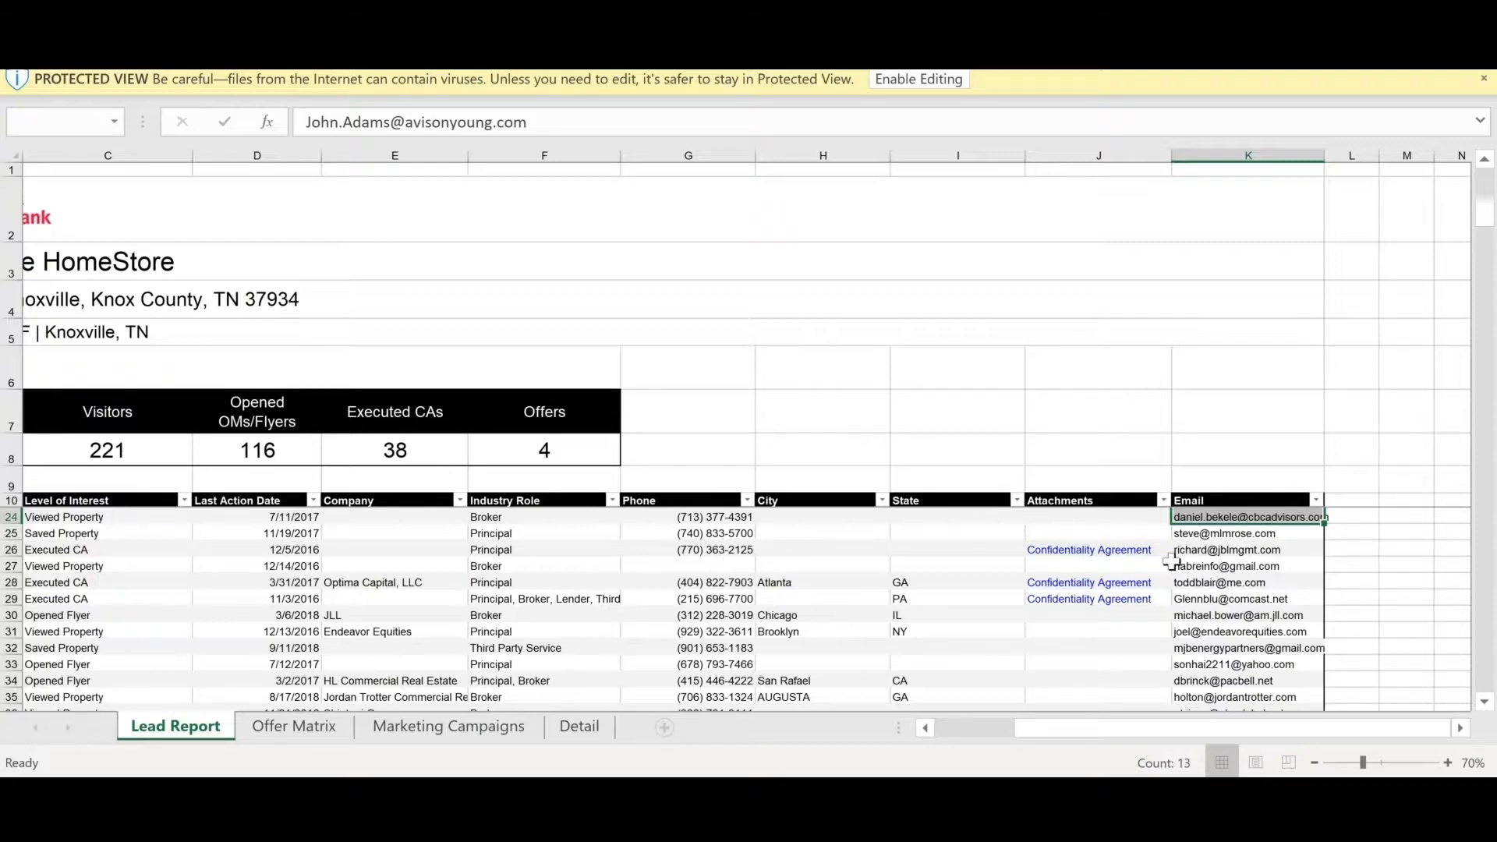
Review an offer's contact details and Pending status across row 10 of the Offer Matrix sheet.
click(291, 724)
key(Right)
key(Right)
key(Right)
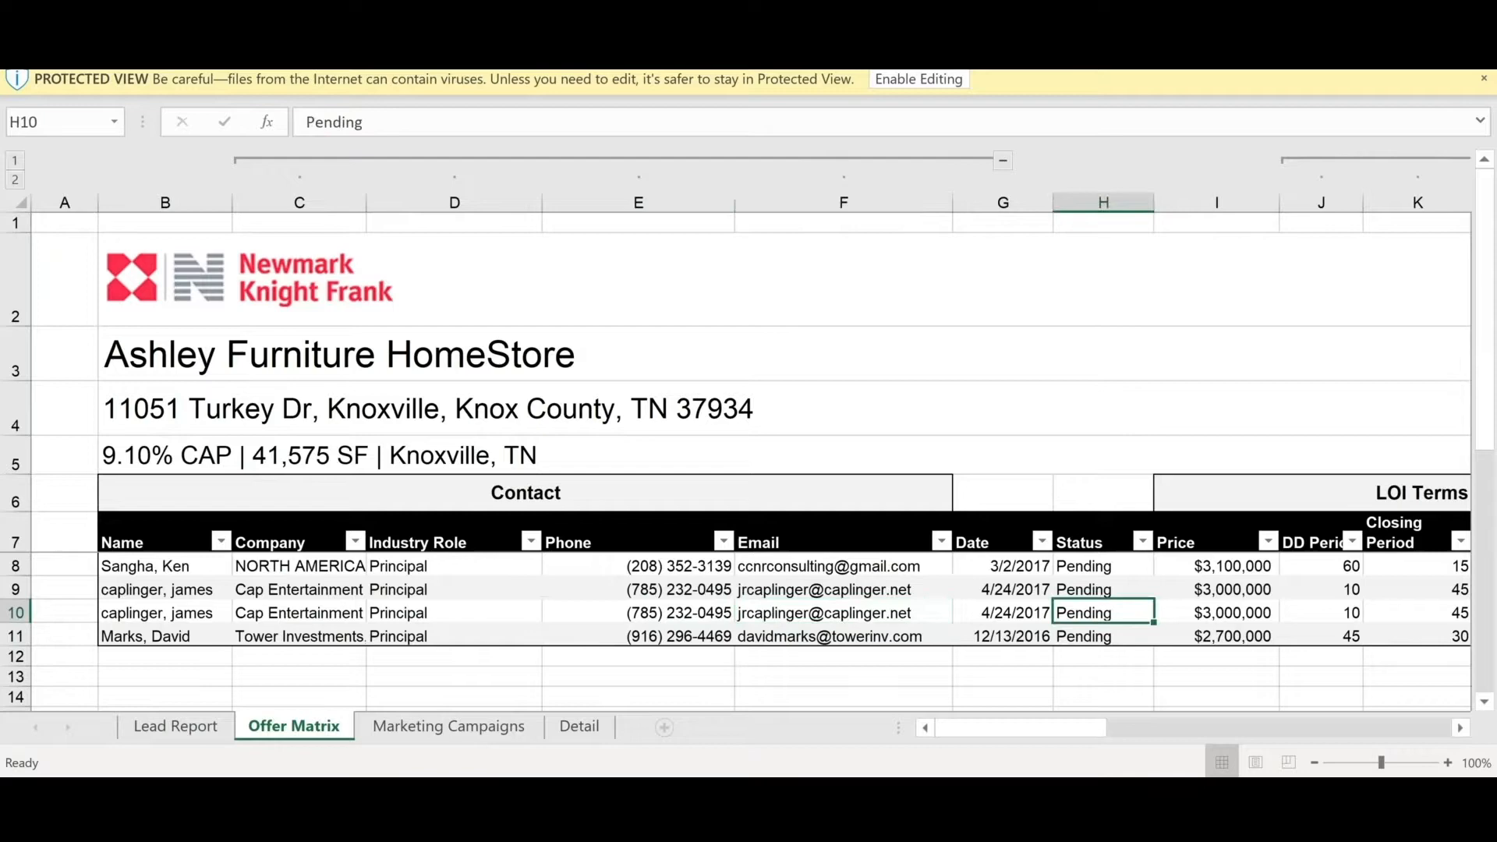
key(Right)
key(Right)
key(Right)
key(Right)
key(Right)
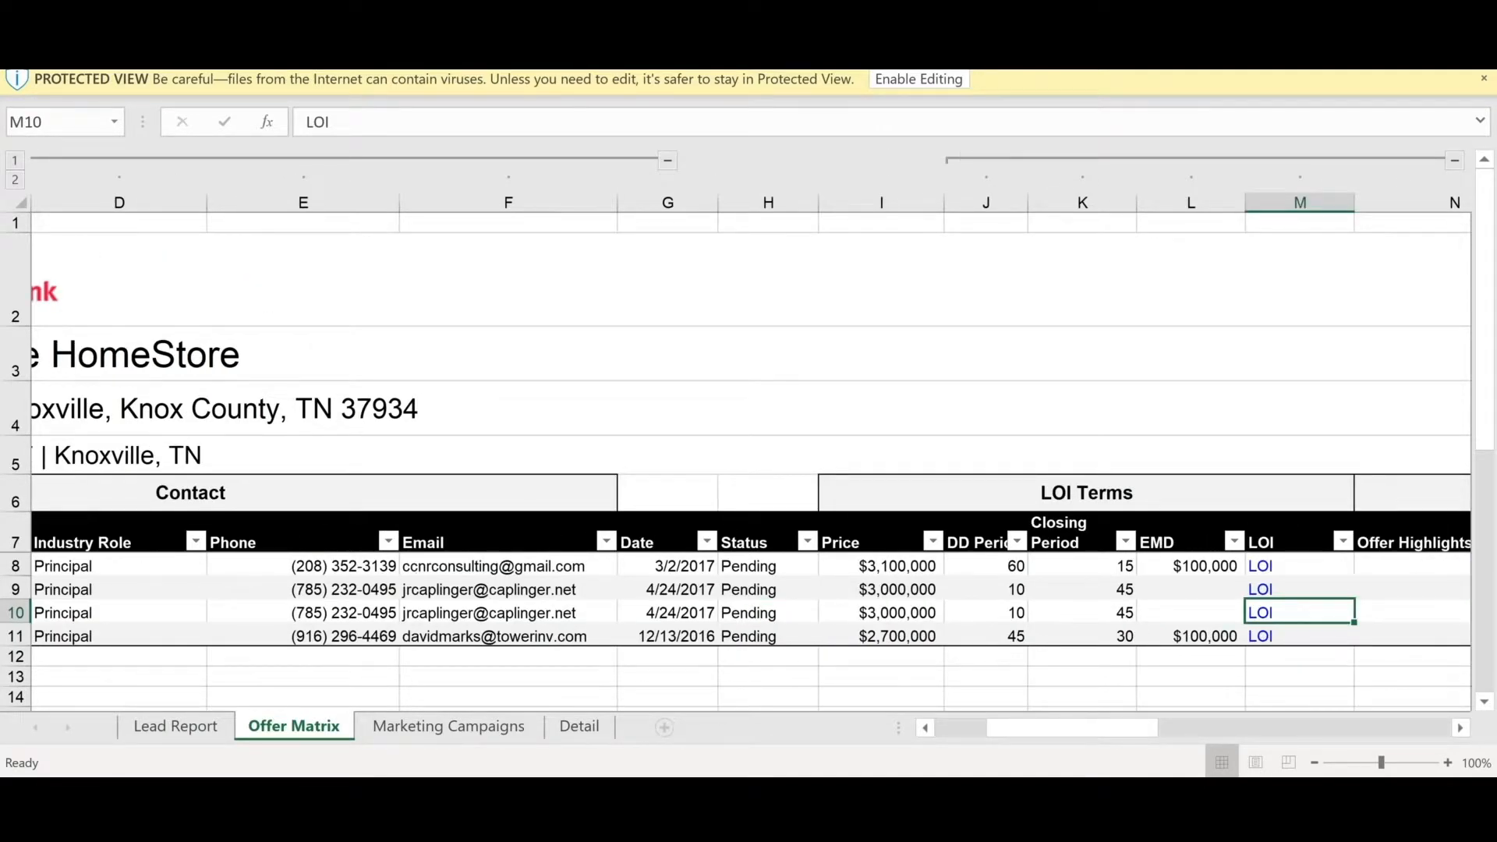
key(Left)
key(Left)
key(Left)
key(Left)
key(Left)
key(Left)
key(Left)
key(Left)
key(Left)
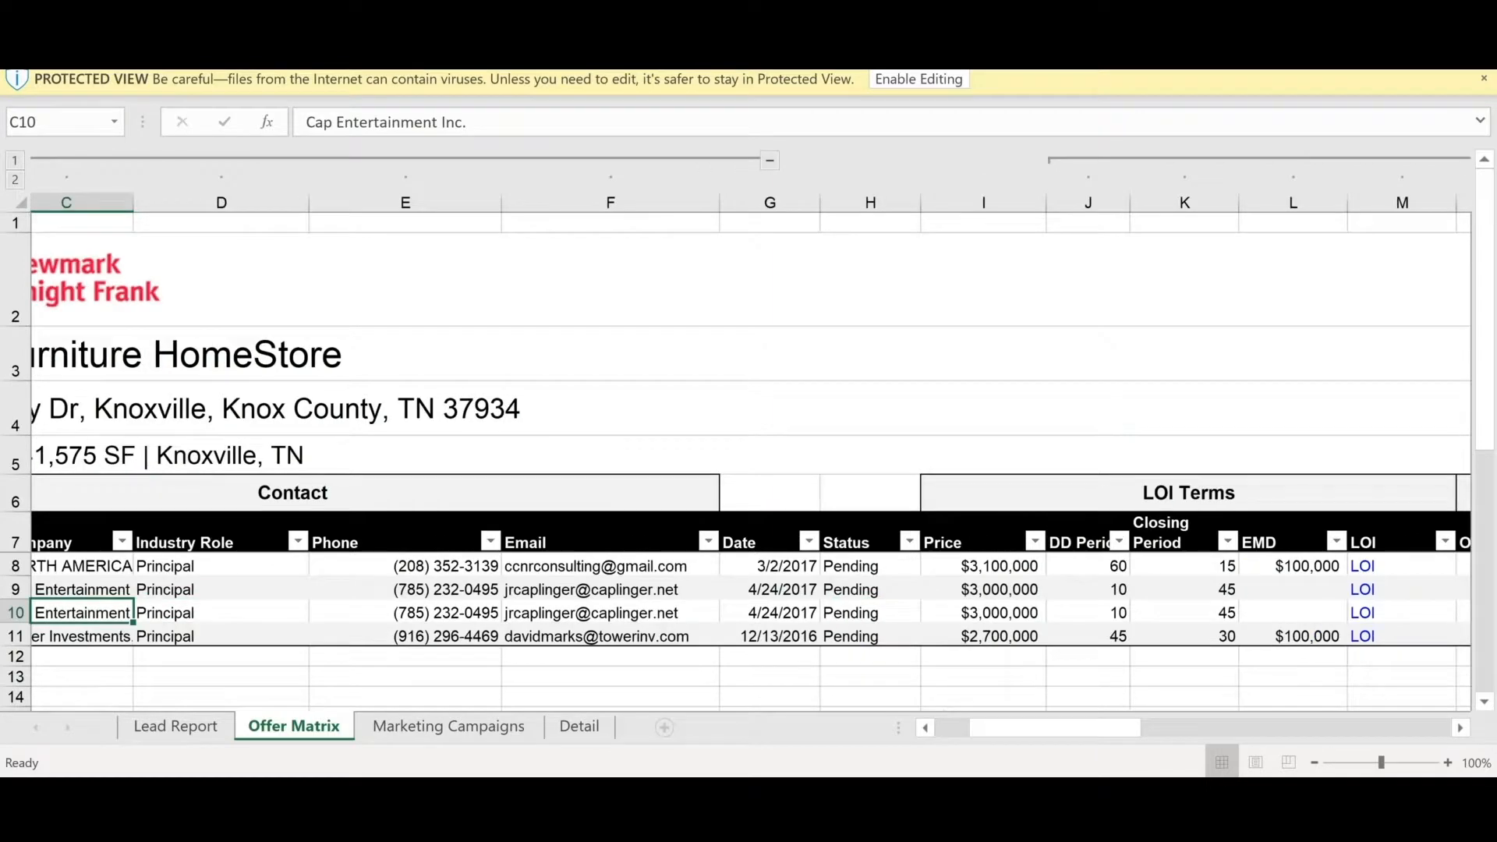
key(Left)
key(Right)
key(Right)
key(Right)
key(Right)
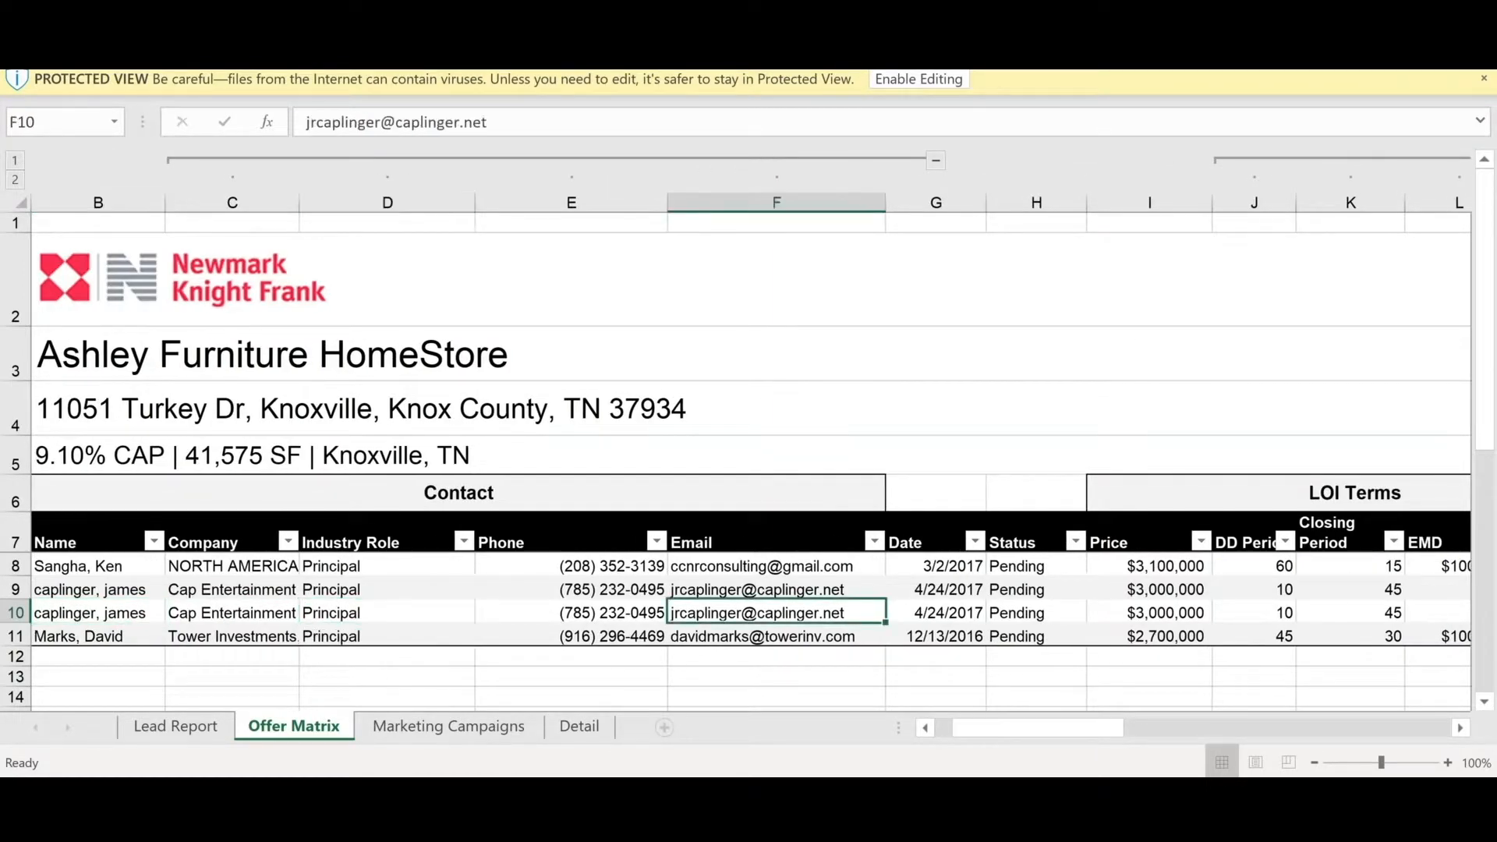
key(Right)
key(Right)
key(Right)
key(Right)
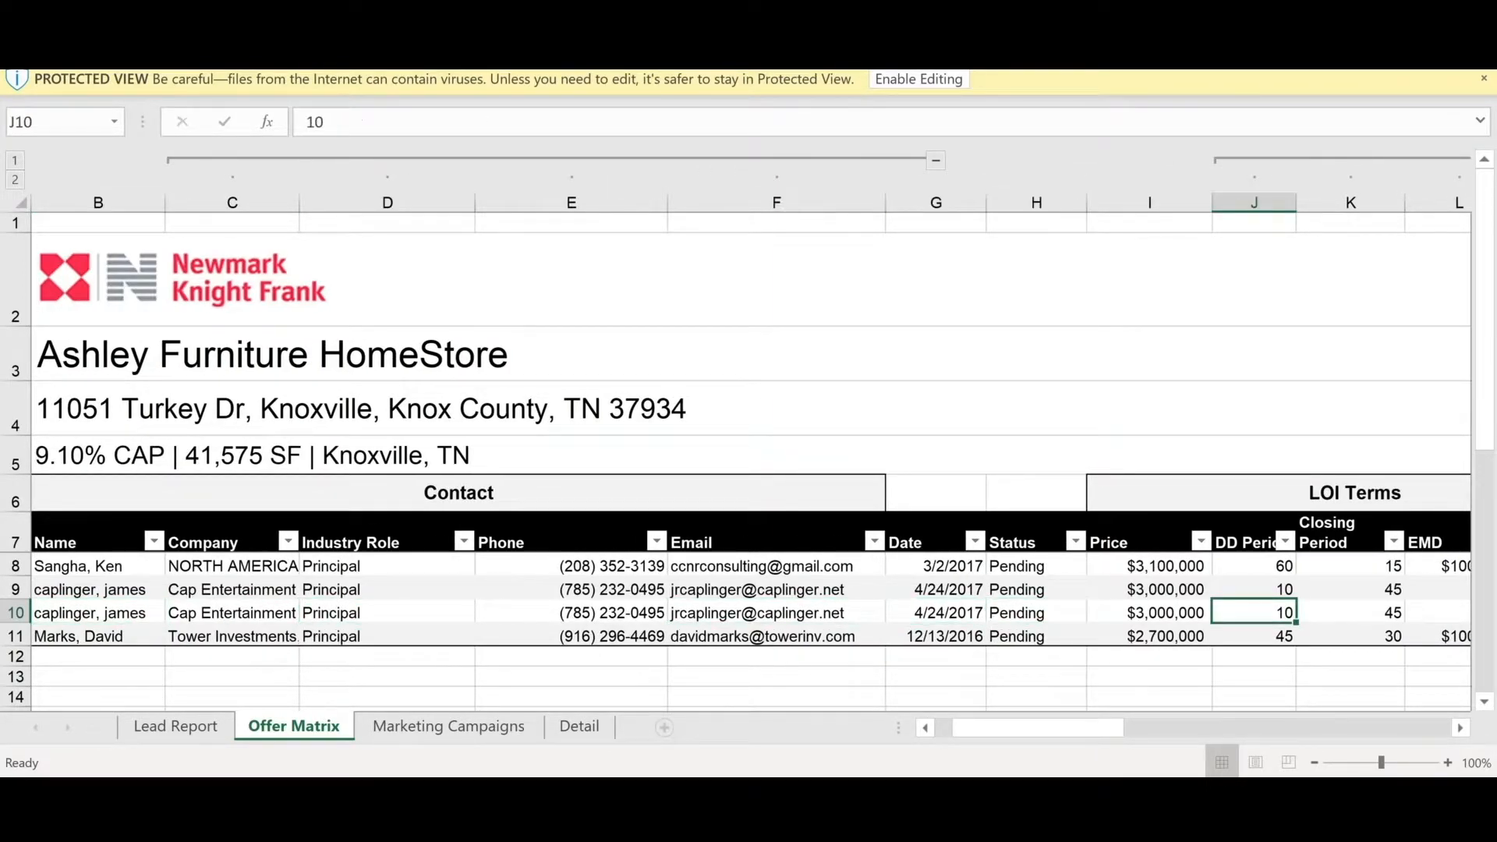
key(Right)
key(Right)
key(Right)
key(Right)
Check the LOI link entries of the offer rows, then move to the Marketing Campaigns sheet.
key(Left)
key(Up)
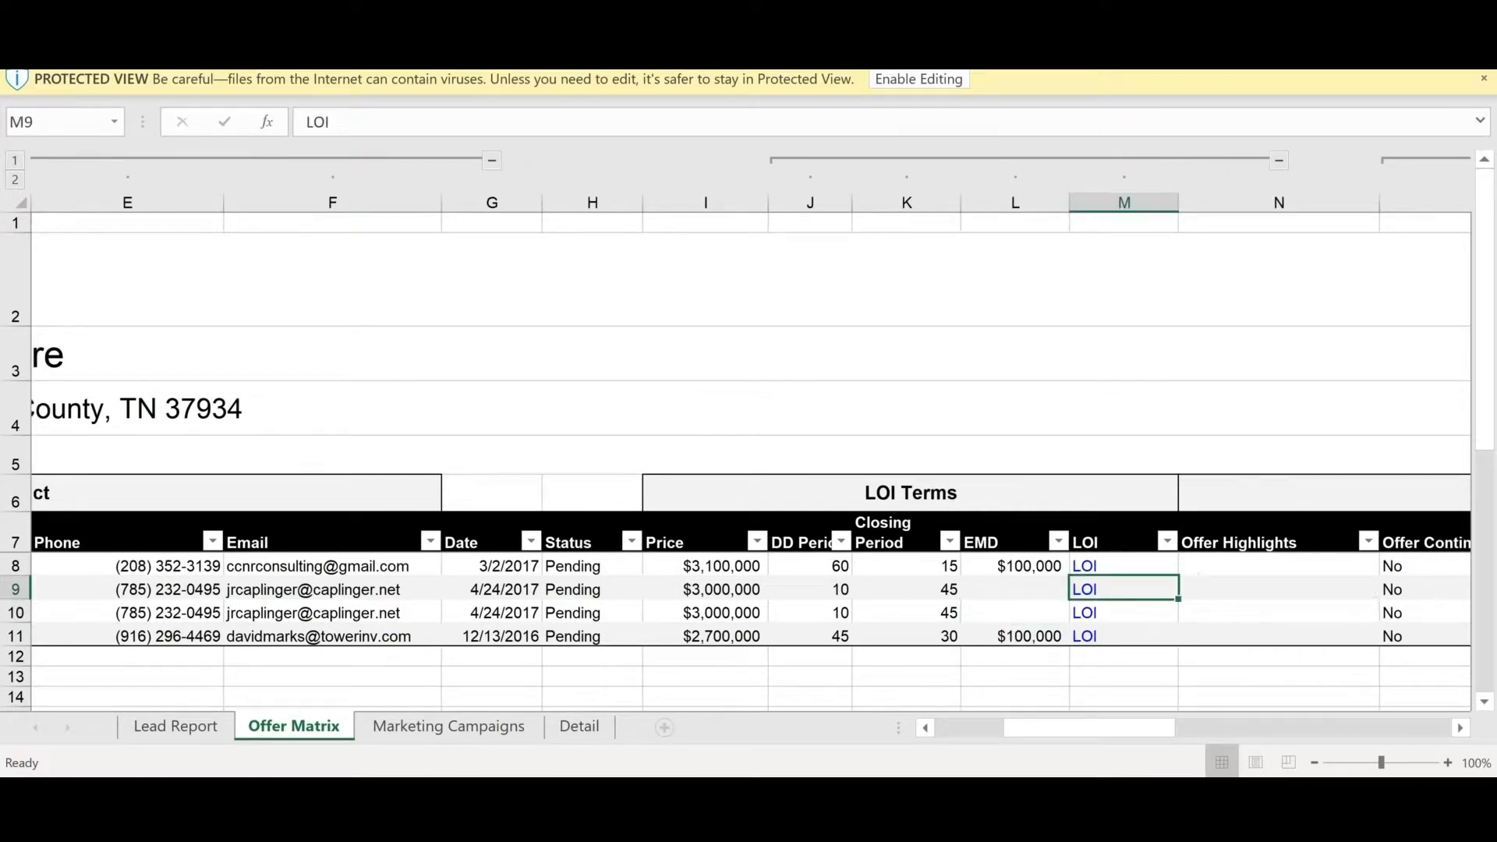
key(Down)
key(Down)
key(Up)
key(Up)
key(Up)
key(Down)
key(Down)
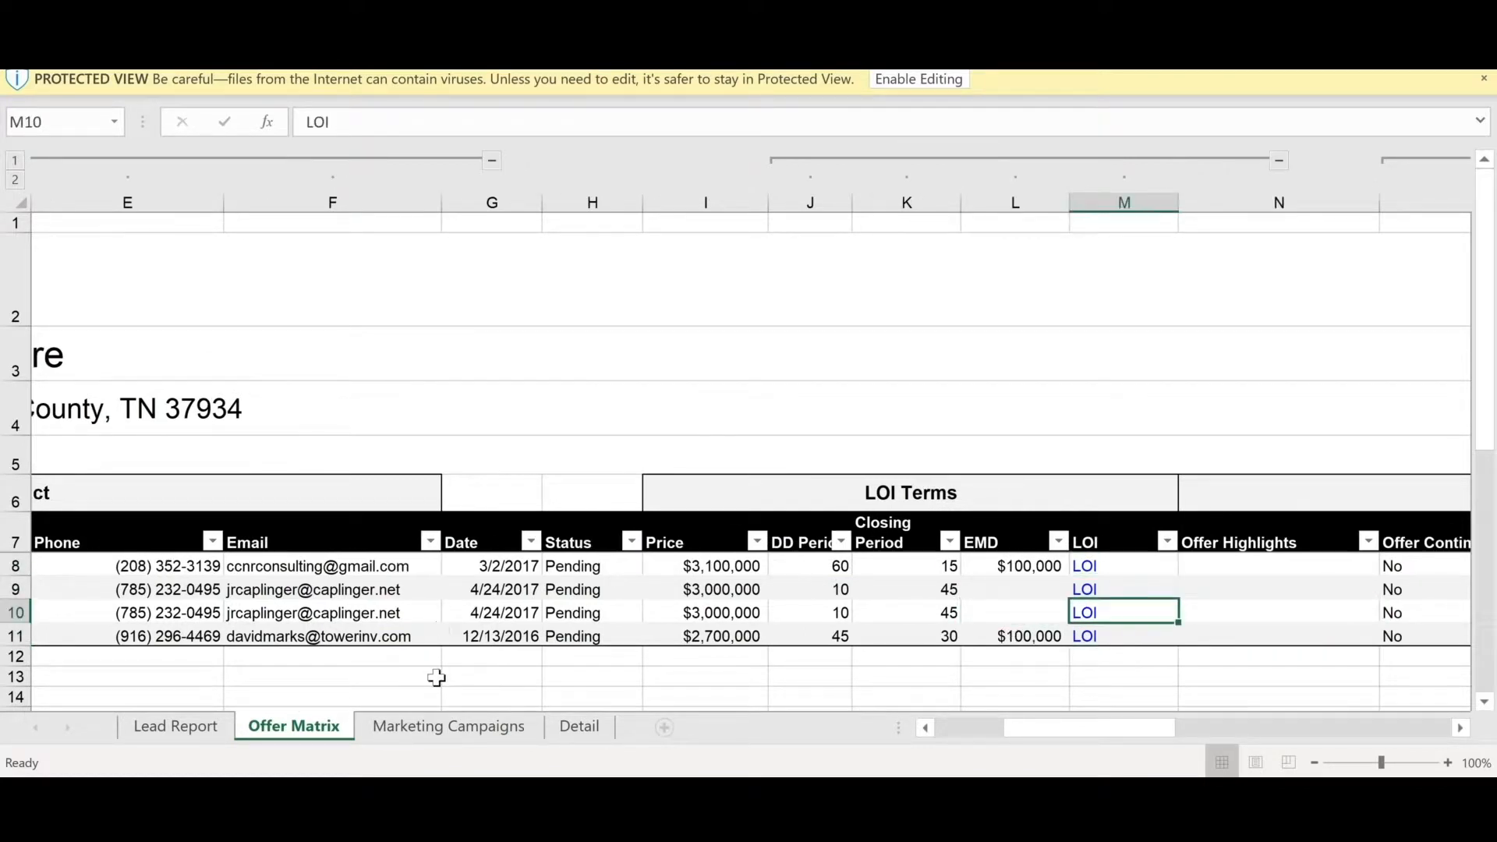
click(439, 732)
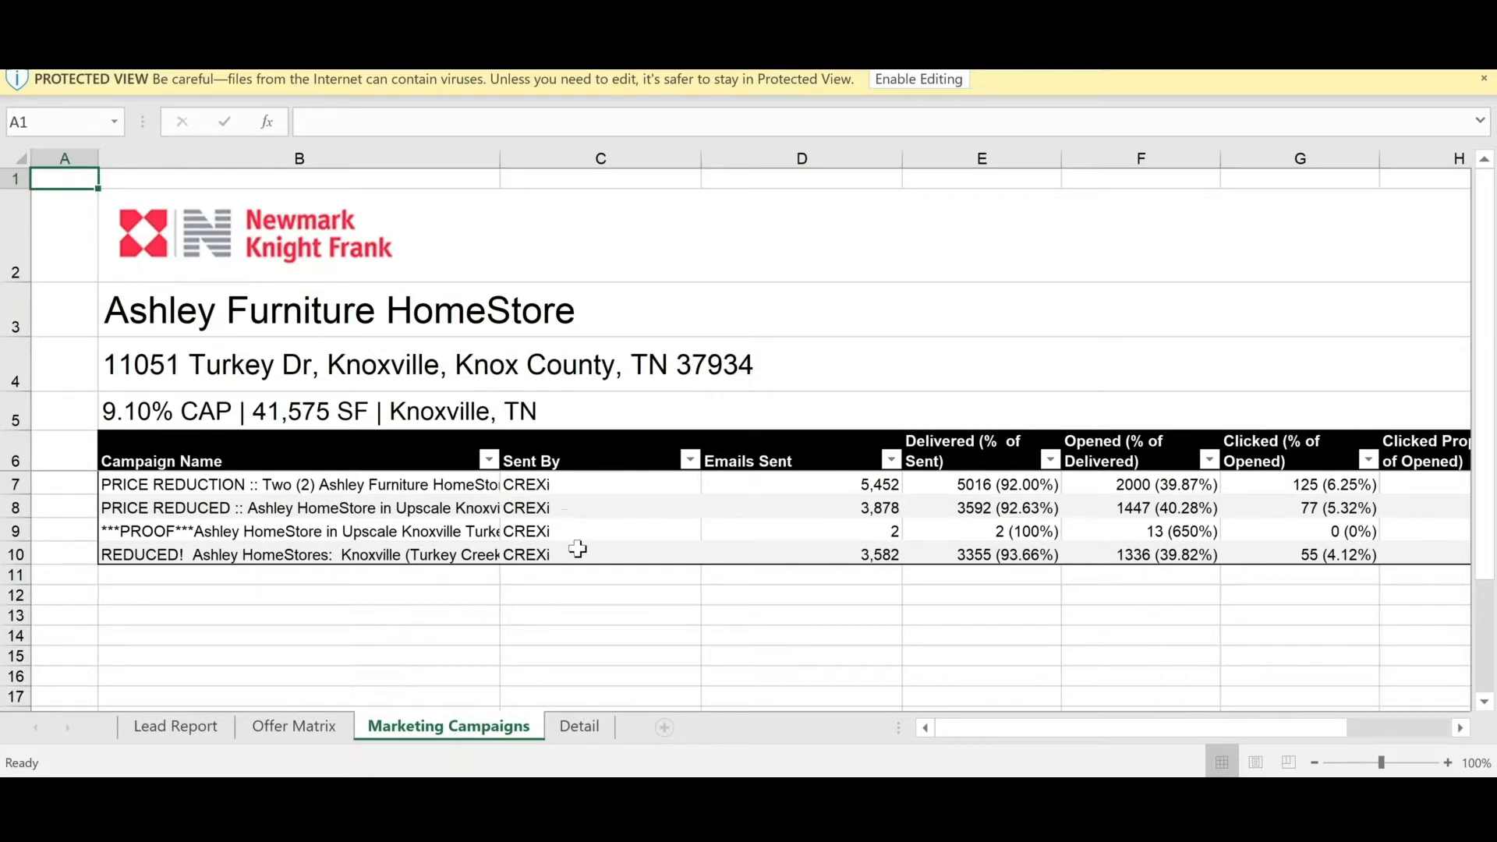
click(575, 554)
click(575, 511)
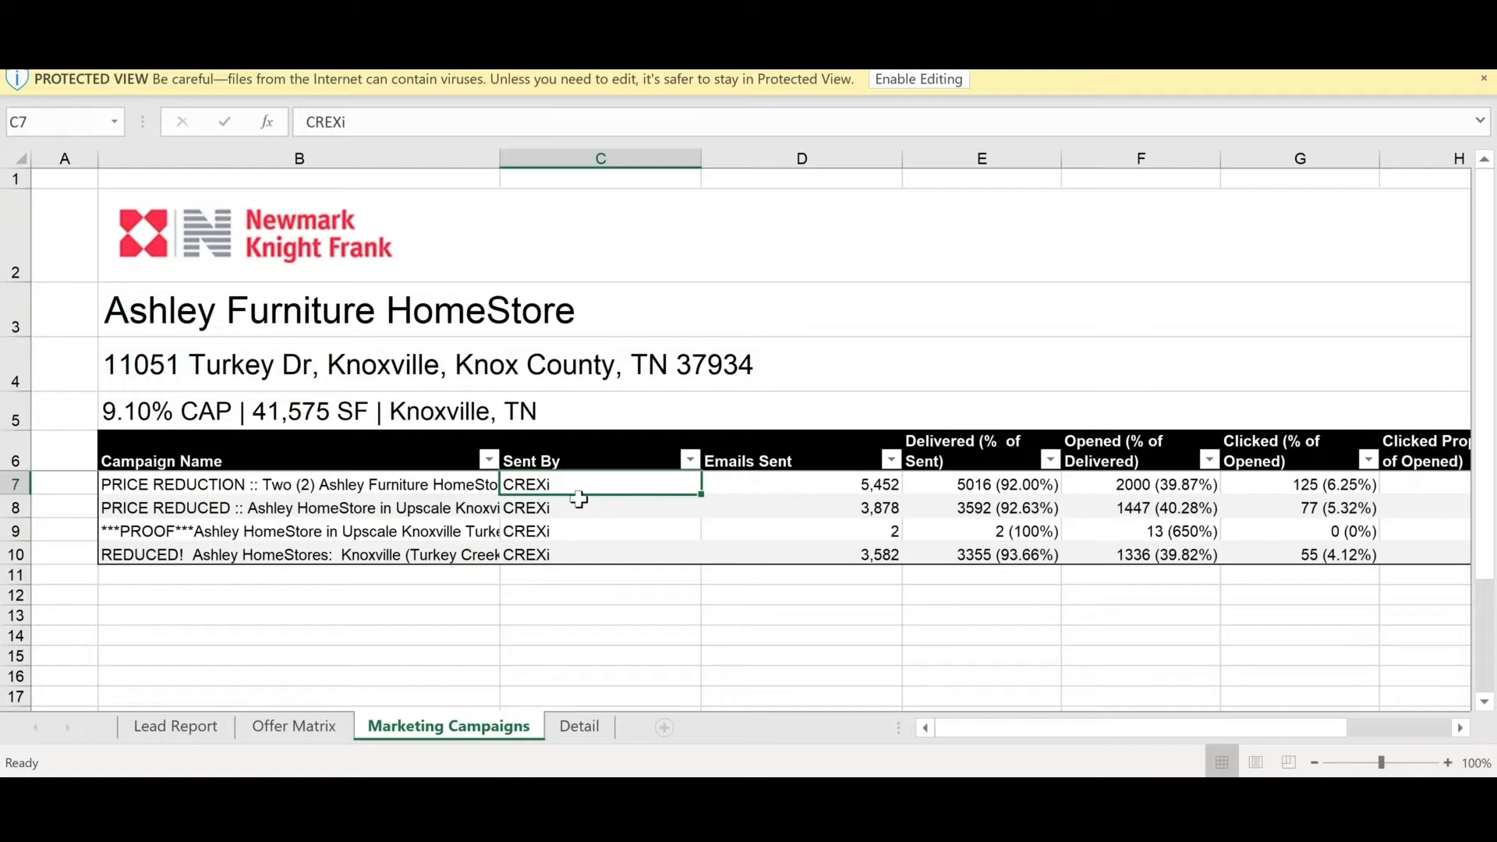
key(Down)
key(Down)
key(Down)
key(Up)
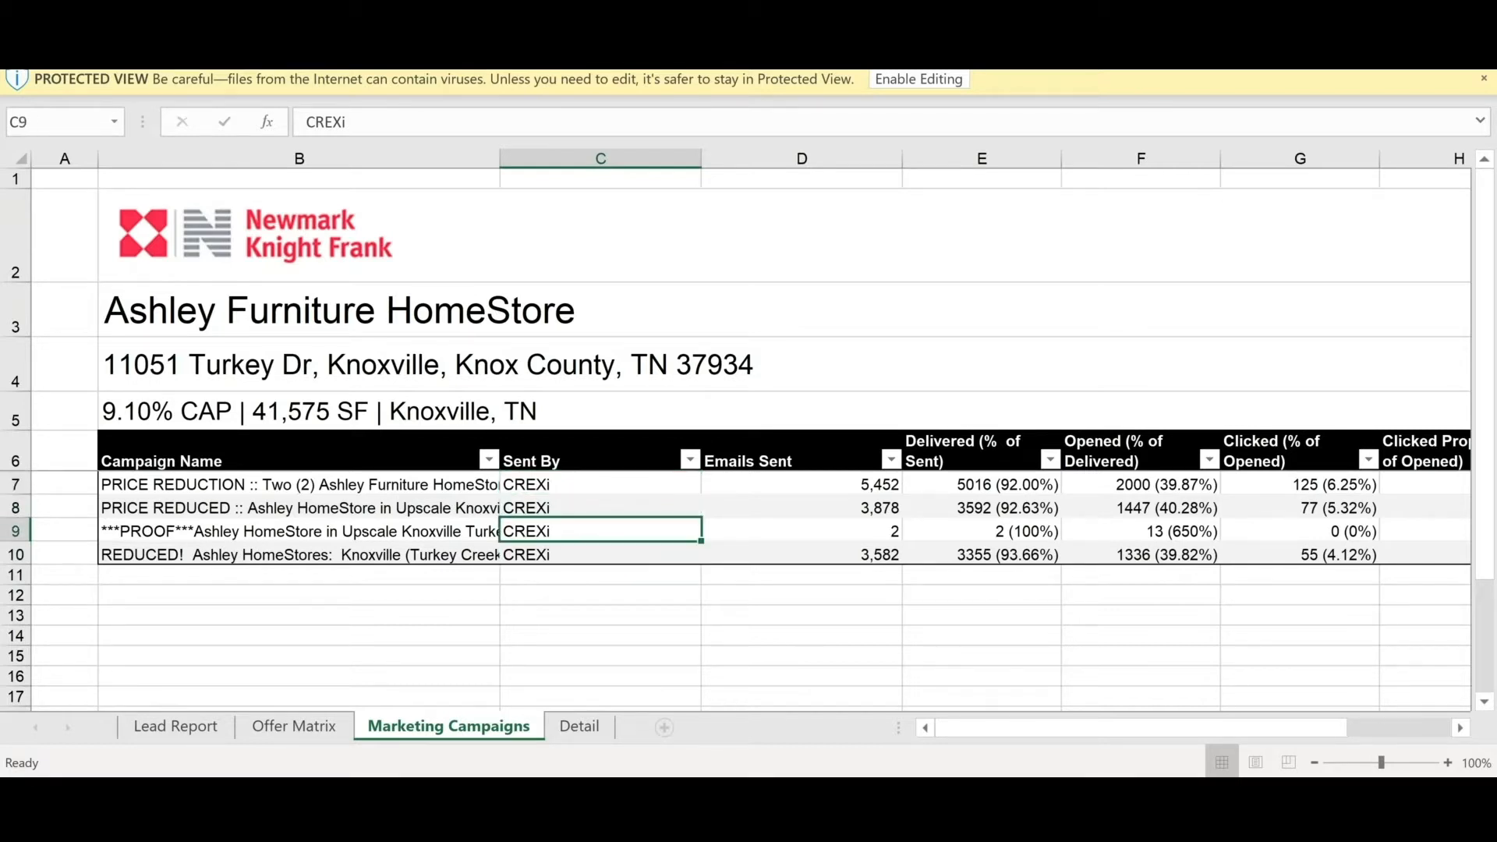
key(Up)
key(Down)
key(Down)
key(Up)
key(Up)
key(Up)
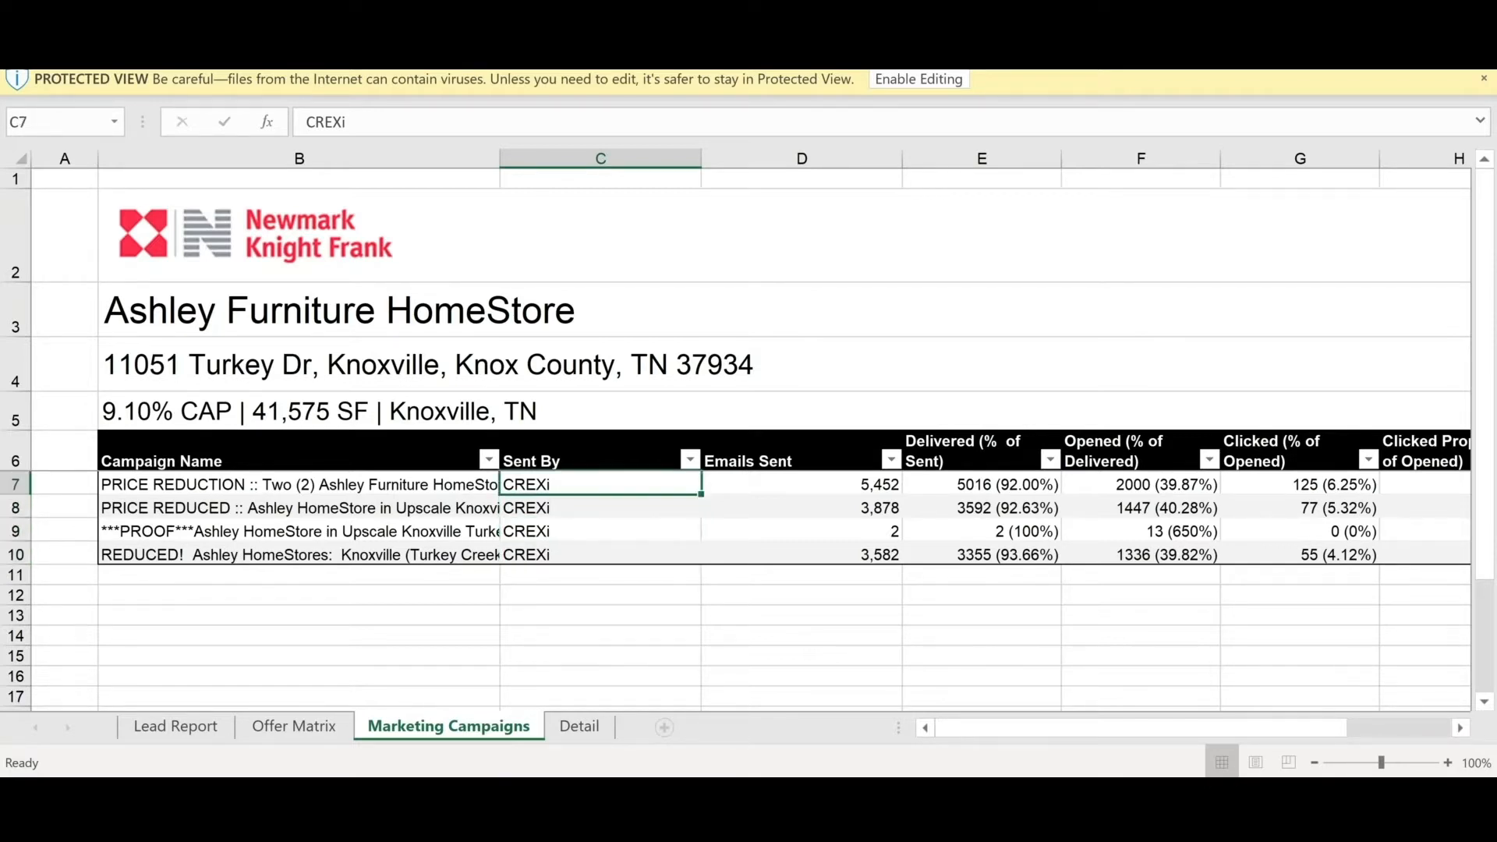
key(Down)
key(Down)
key(Up)
key(Up)
key(Up)
key(Down)
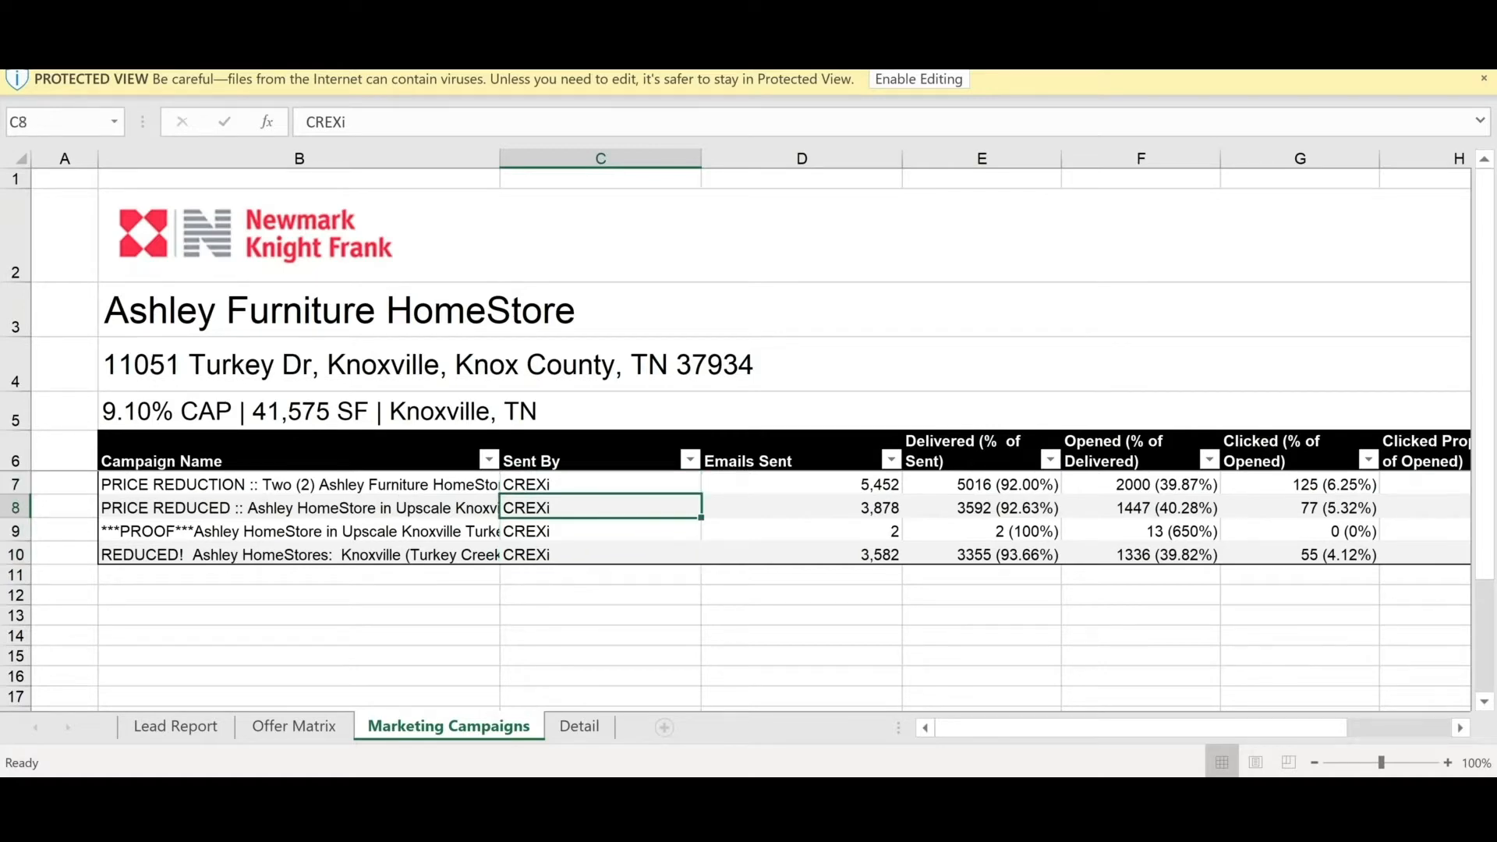
key(Down)
key(Right)
key(Right)
key(Right)
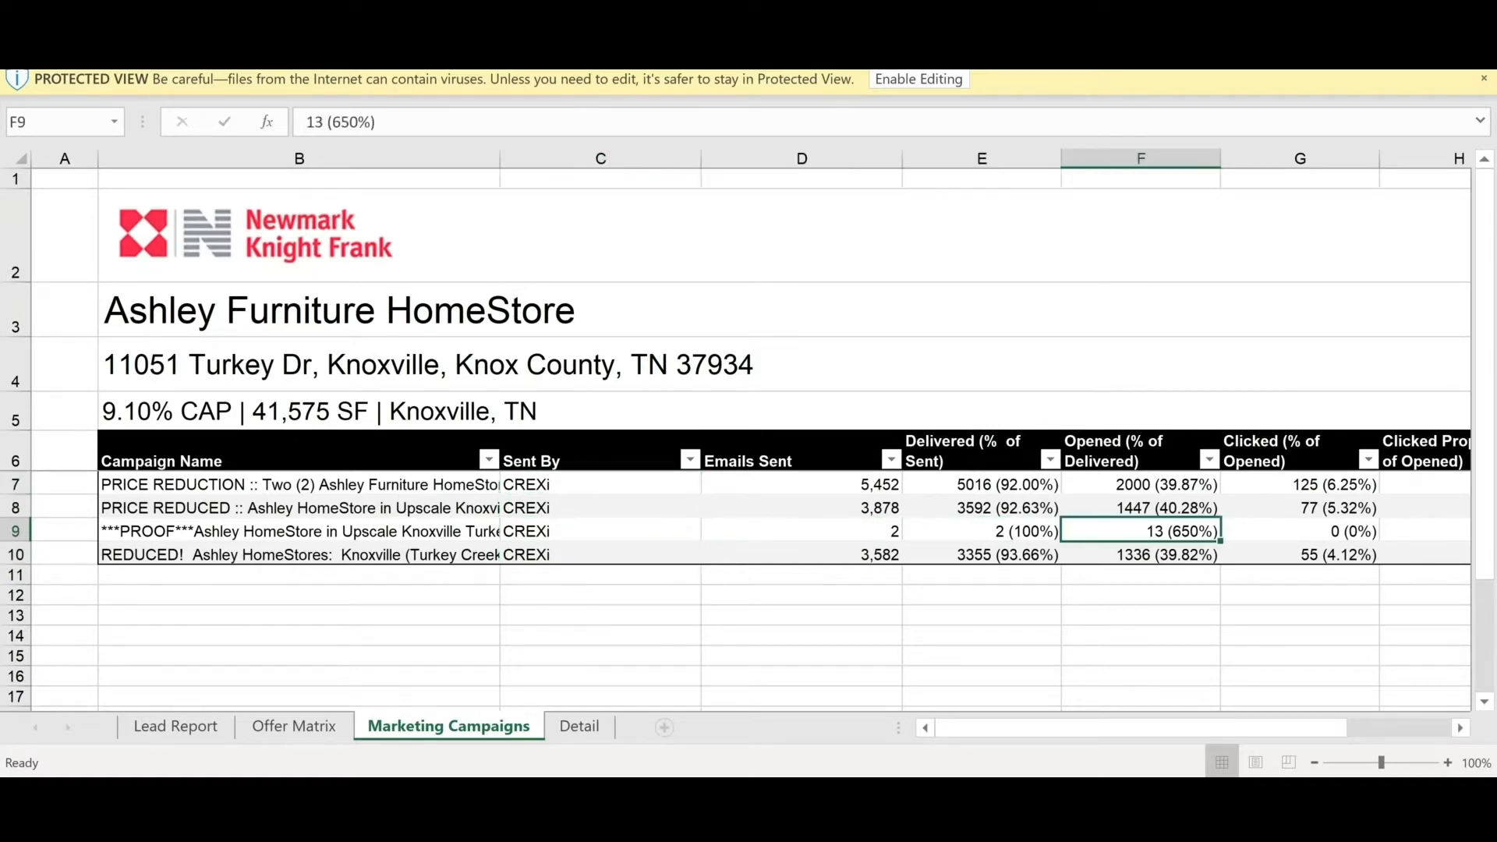
key(Right)
key(Right)
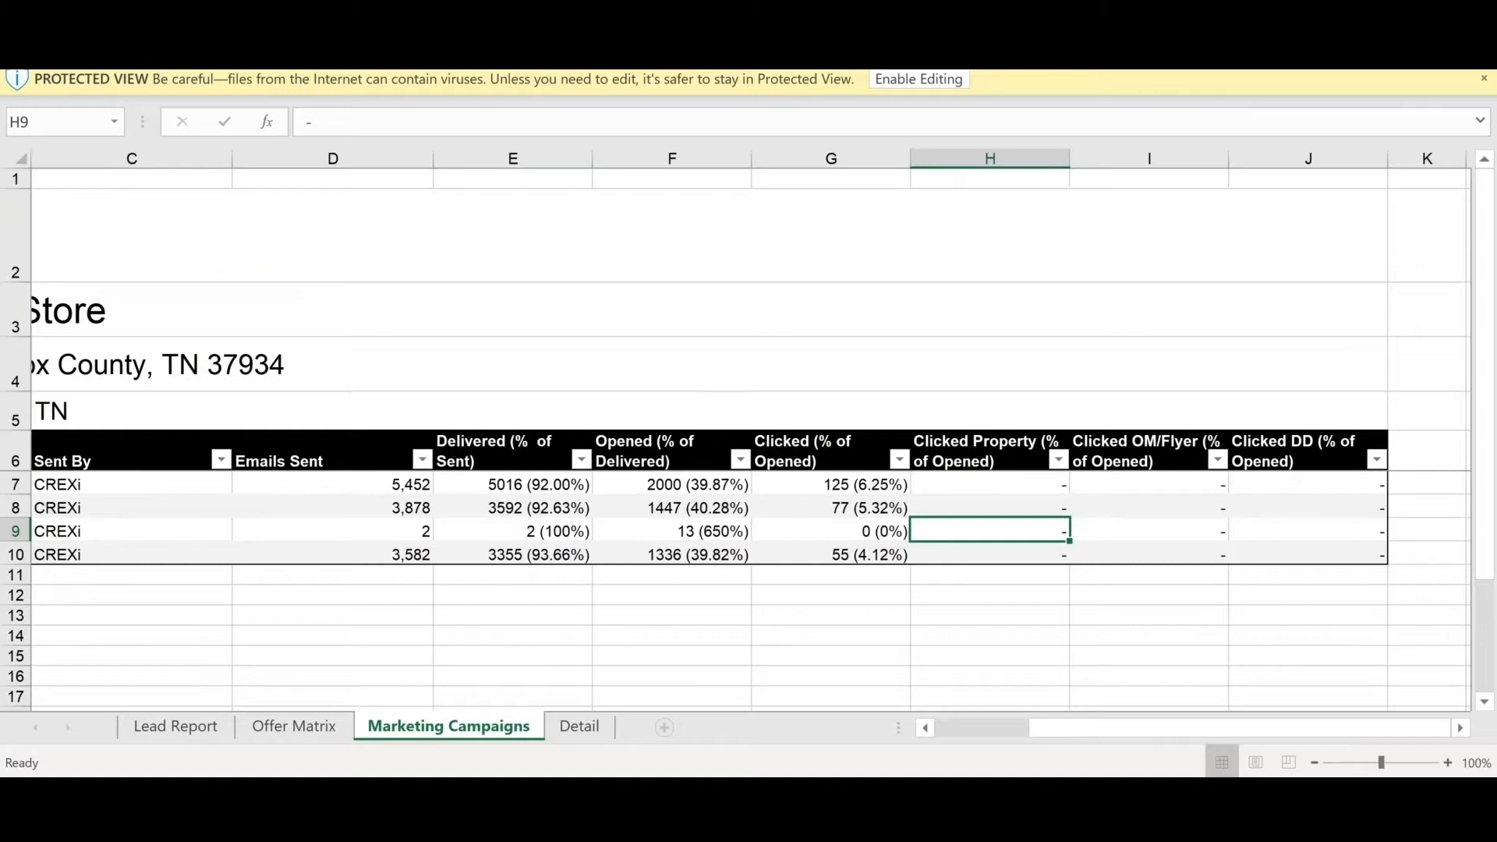
key(Left)
key(Left)
key(Left)
key(Left)
key(Right)
key(Right)
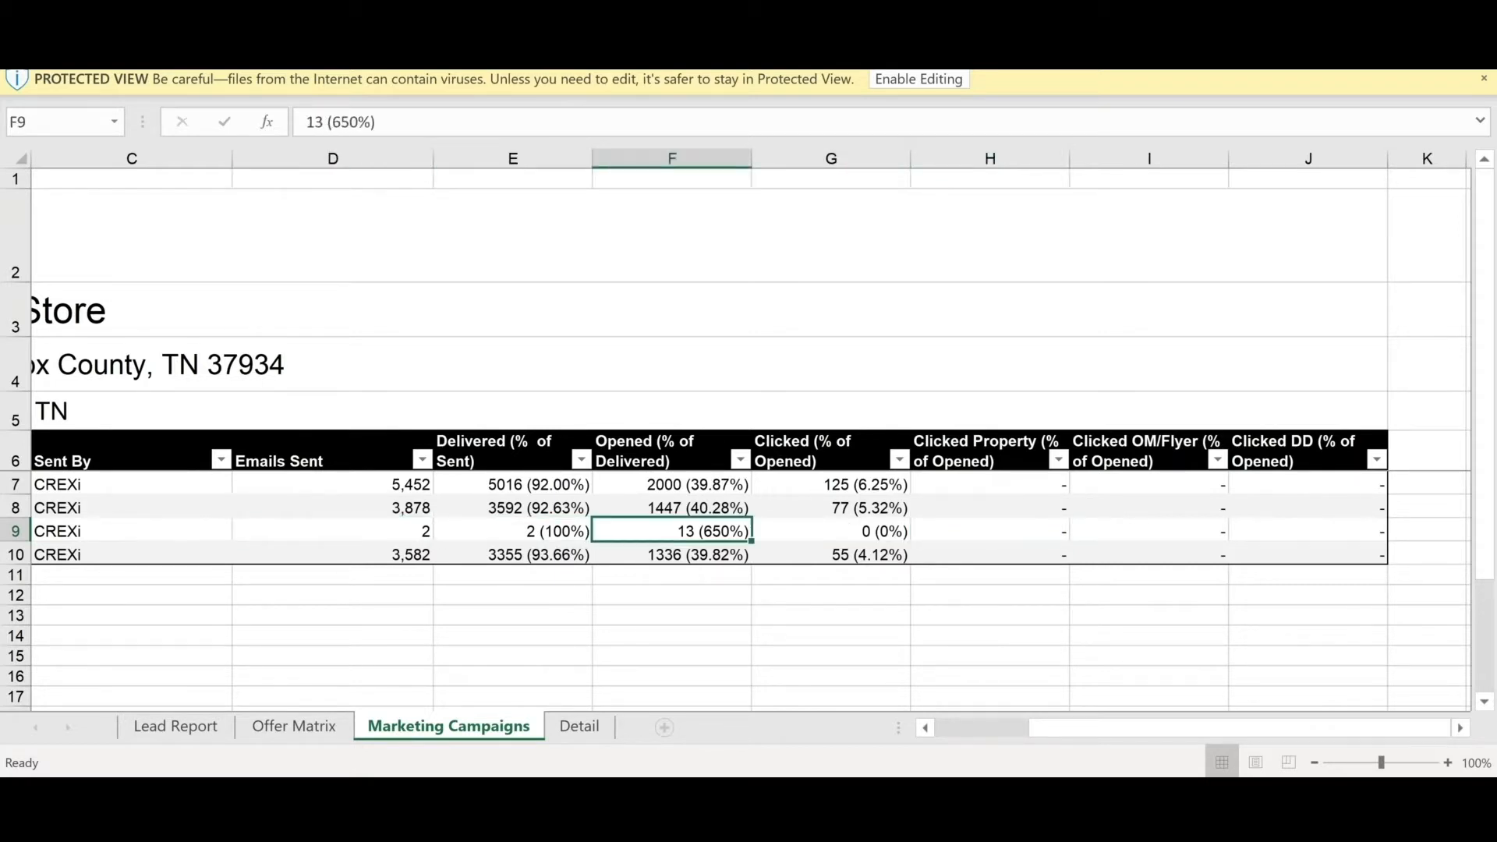
key(Left)
key(Left)
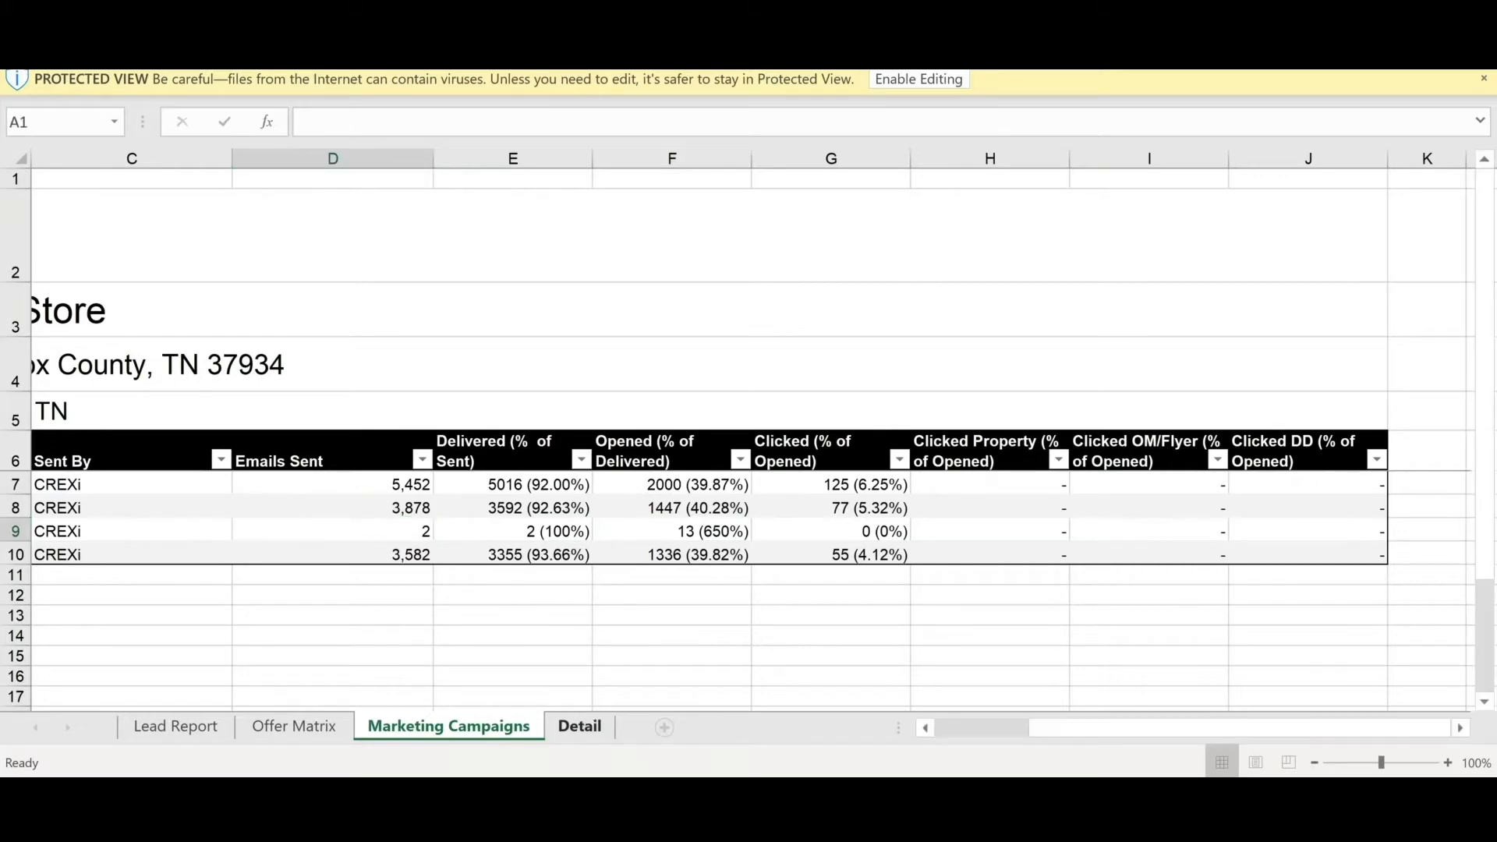
Review the Detail sheet's buyer contact rows out to the LOI Terms and LOI Details columns.
key(ctrl+Page_Down)
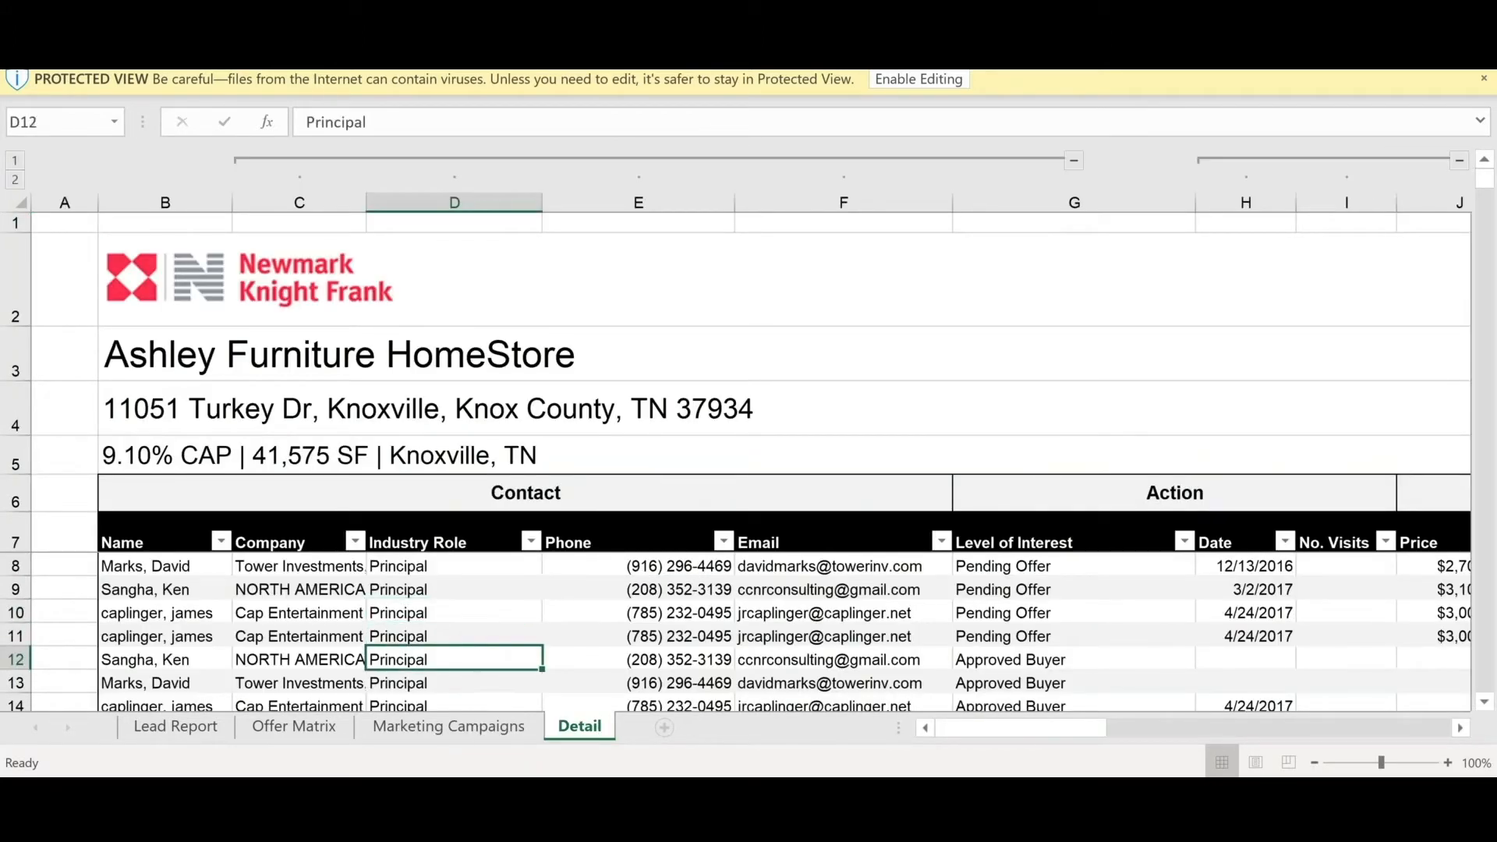
key(Down)
key(Down)
key(Down)
key(Down)
key(Down)
key(Right)
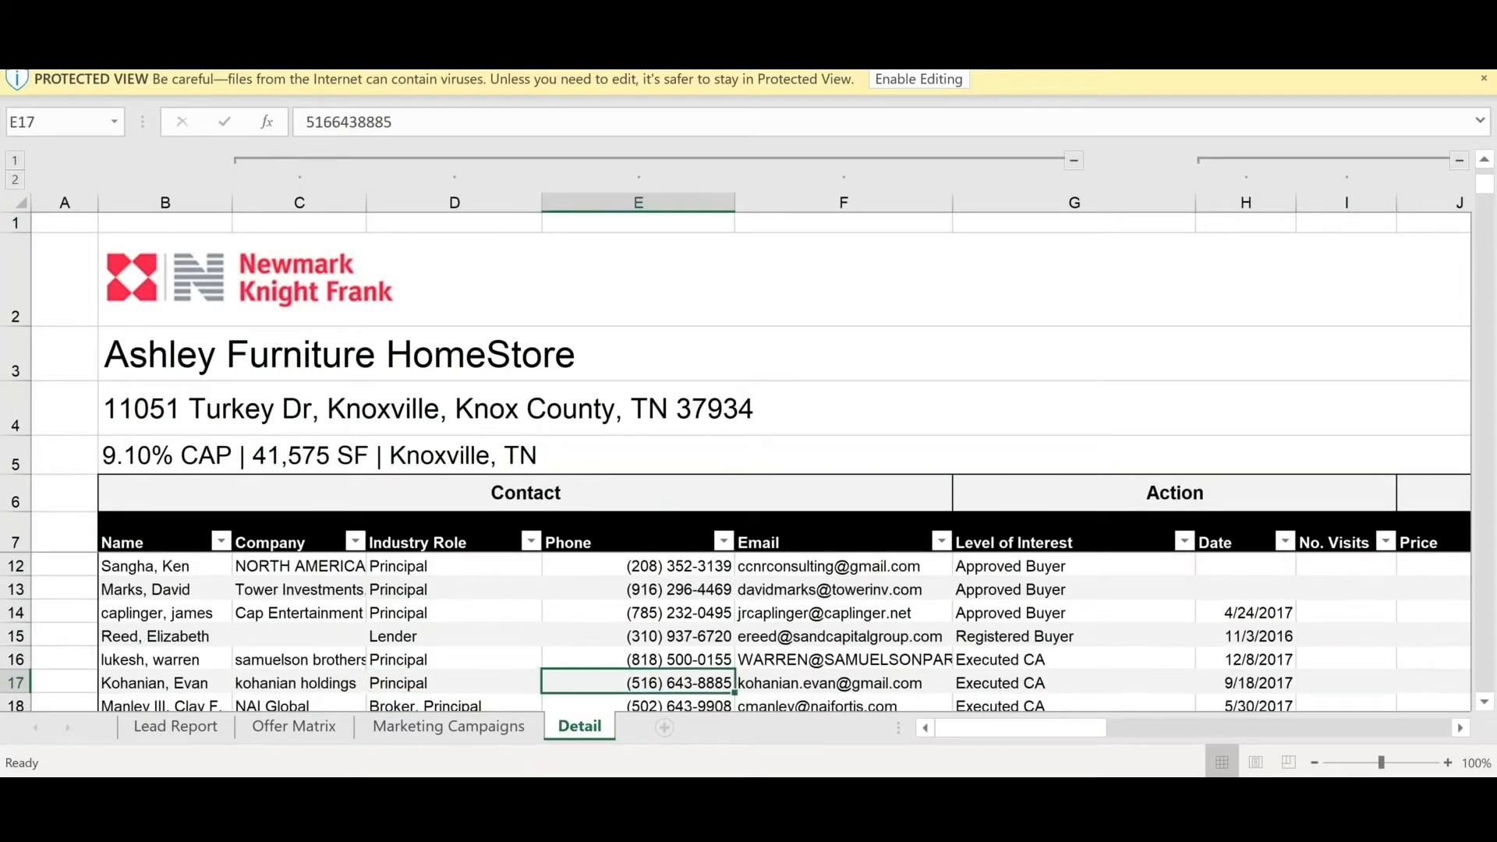
key(Right)
key(Right)
key(Right)
key(Right)
key(Right)
key(Right)
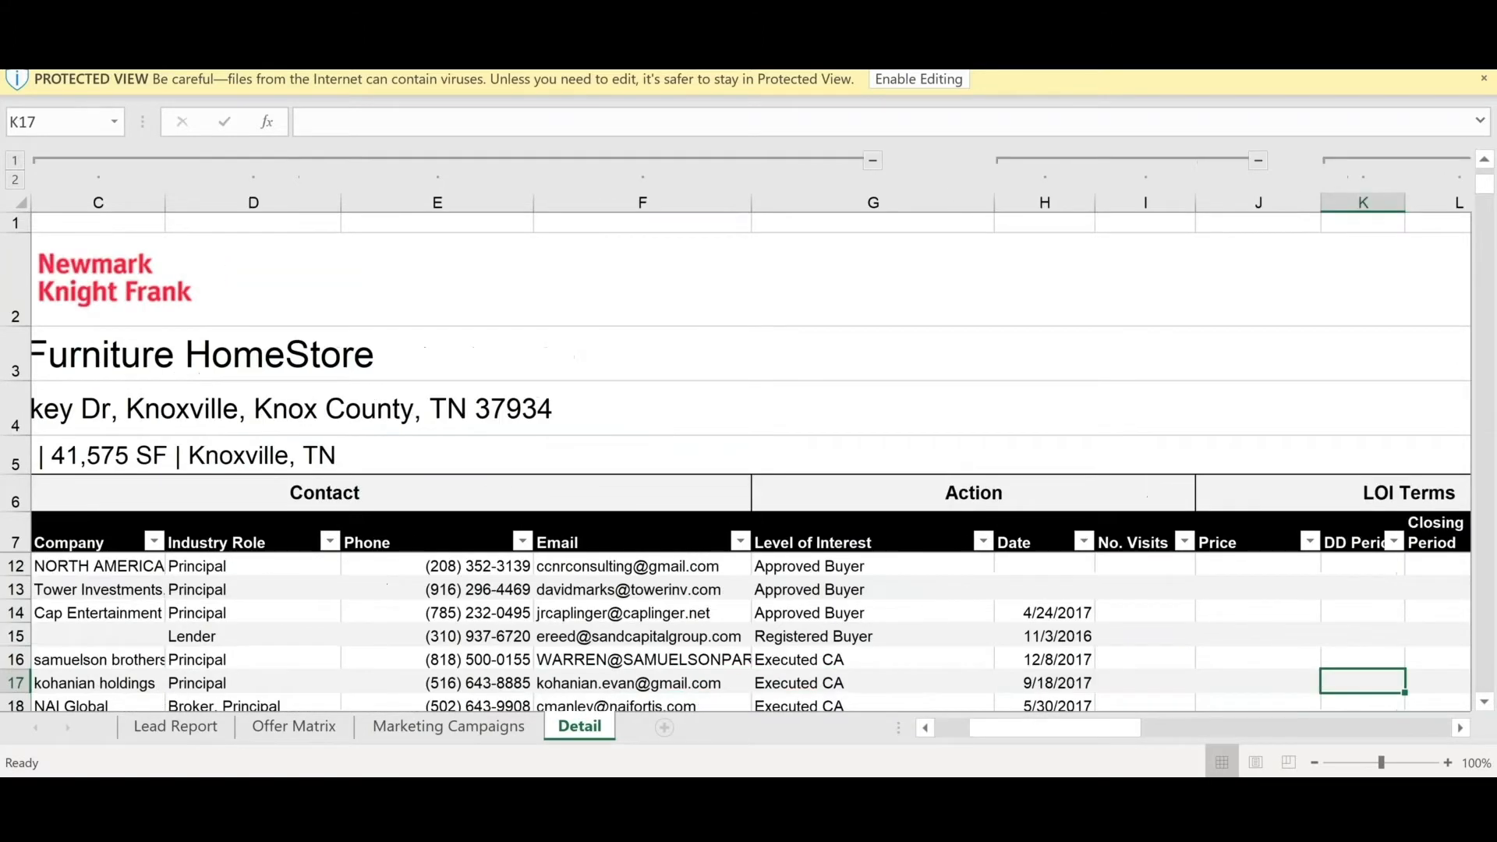
key(Right)
key(Right)
key(Right)
key(Right)
key(Right)
key(Right)
key(Right)
key(Right)
key(Right)
key(Right)
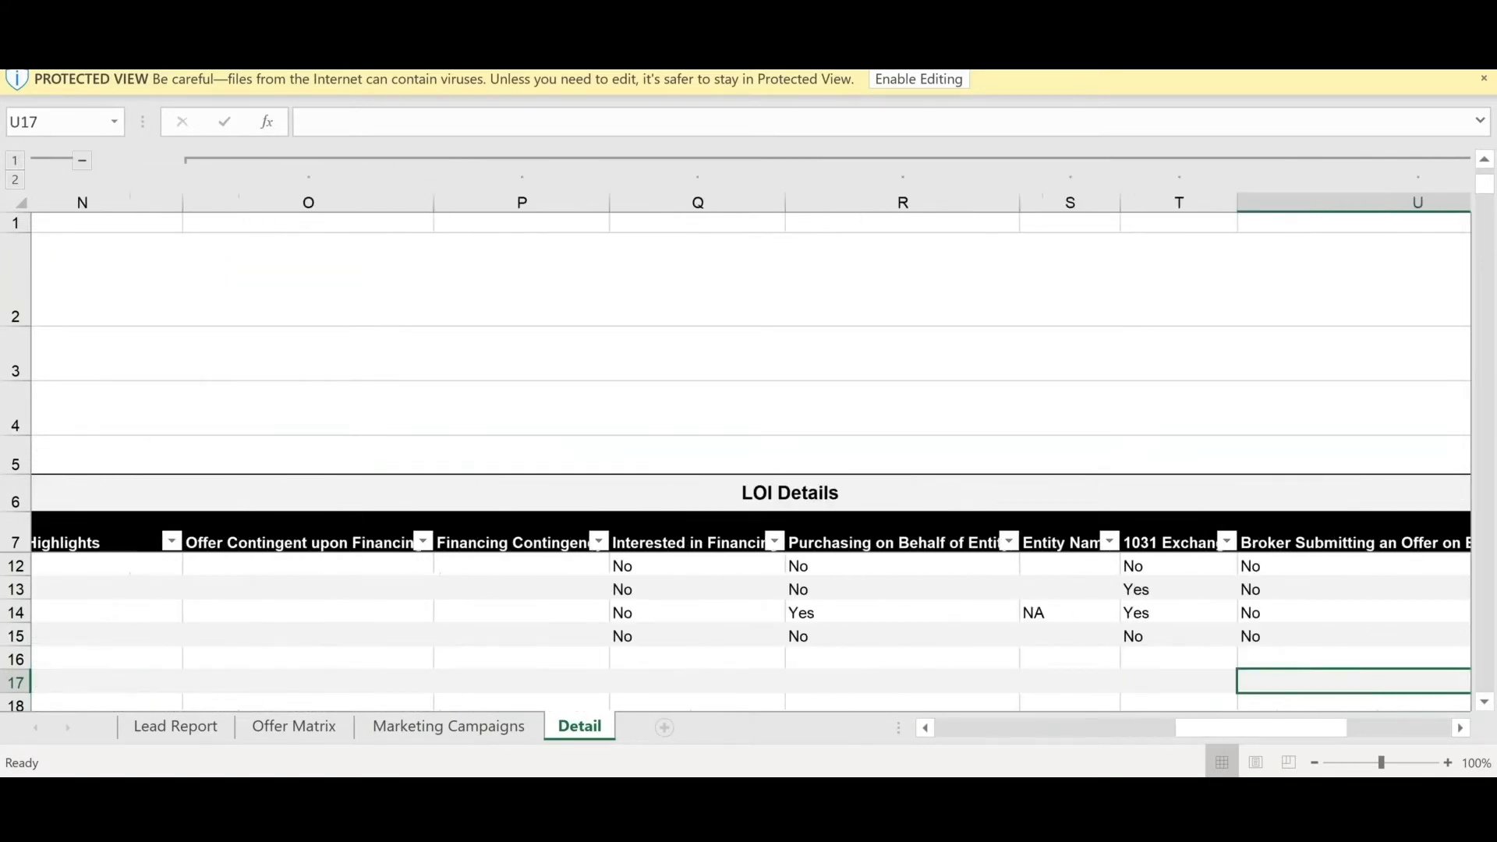
key(Right)
key(Right)
key(Right)
key(Right)
key(Right)
key(Right)
key(Right)
key(Right)
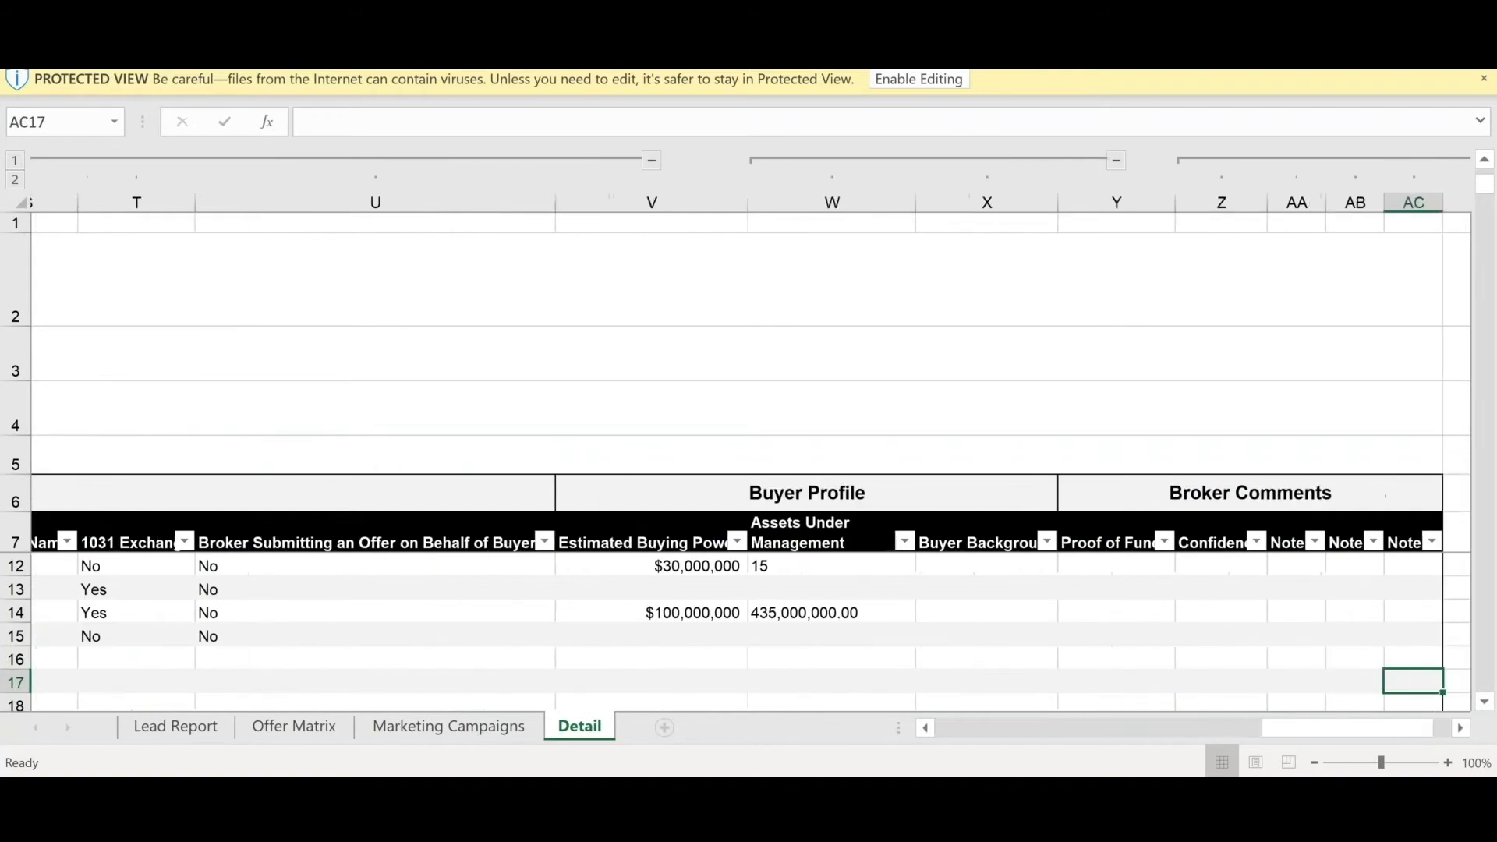
Look over the broker notes and further buyer profile rows, then close the workbook with Ctrl+W.
key(Left)
key(Up)
key(Up)
key(Up)
key(Down)
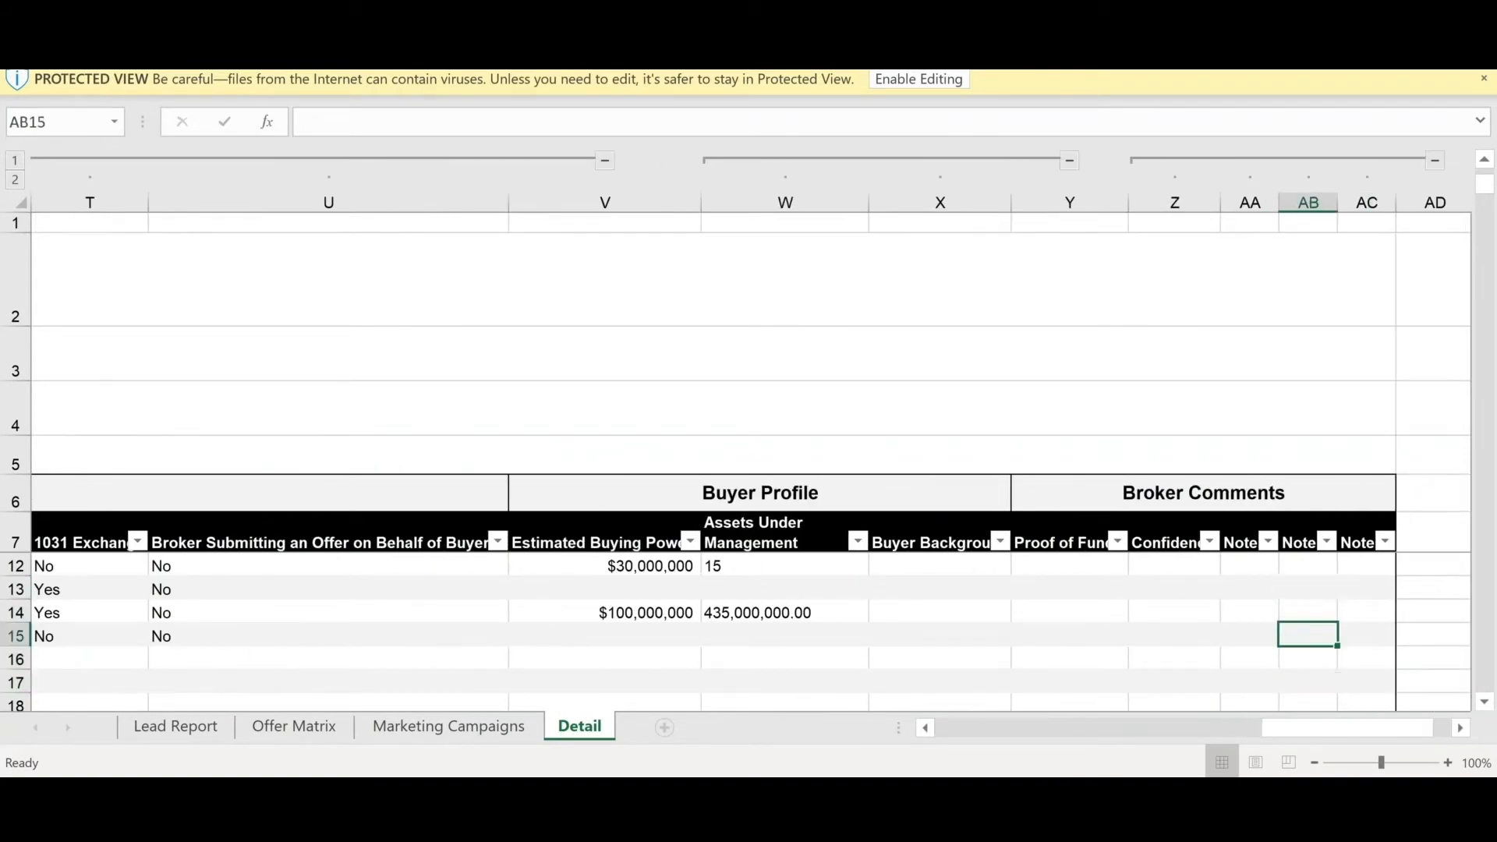
key(Down)
key(Down)
key(Down)
key(Down)
key(Down)
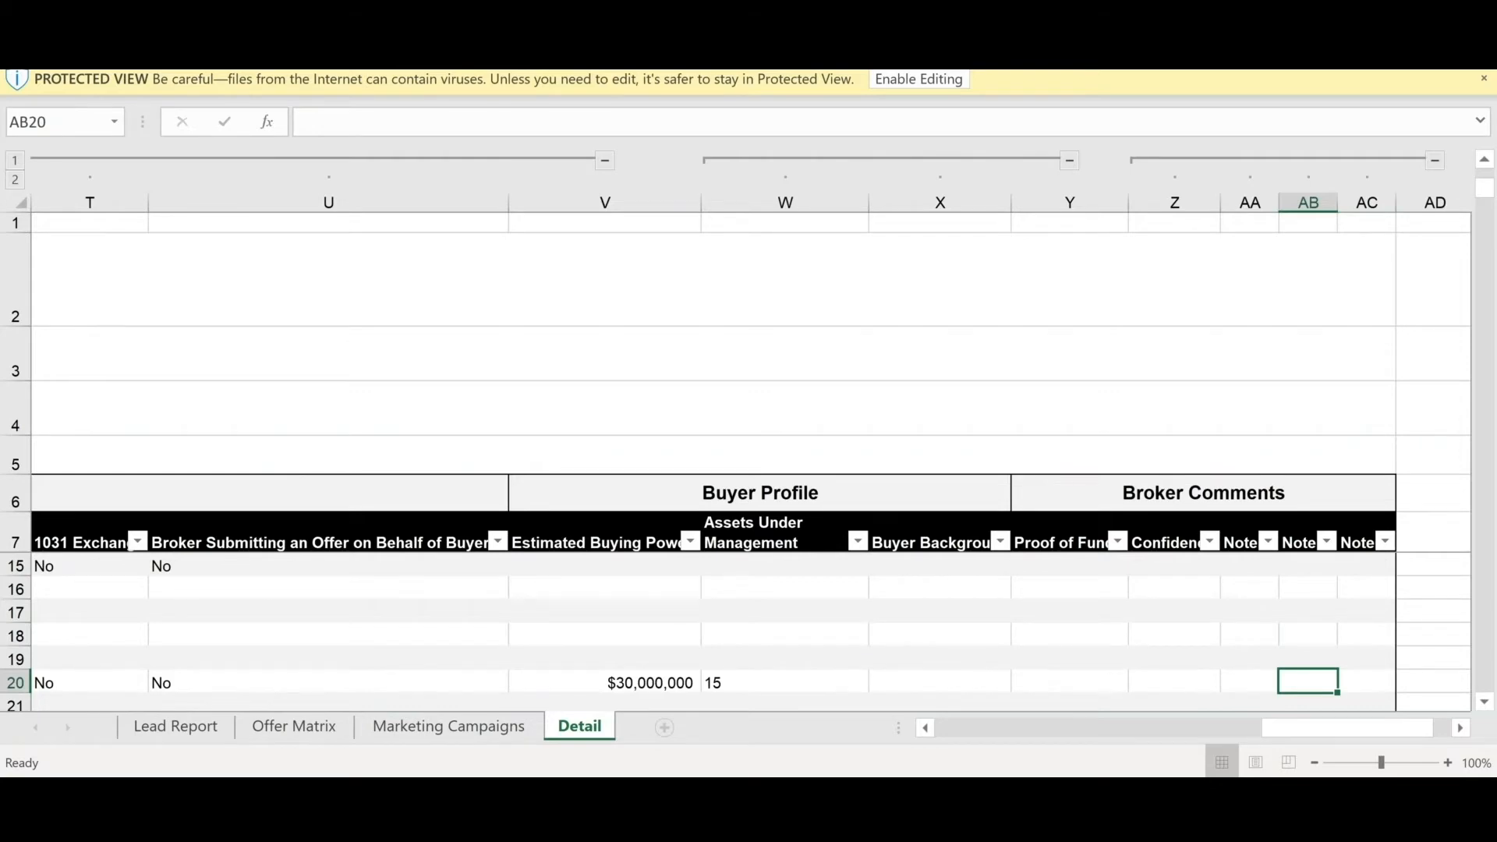
key(ctrl+w)
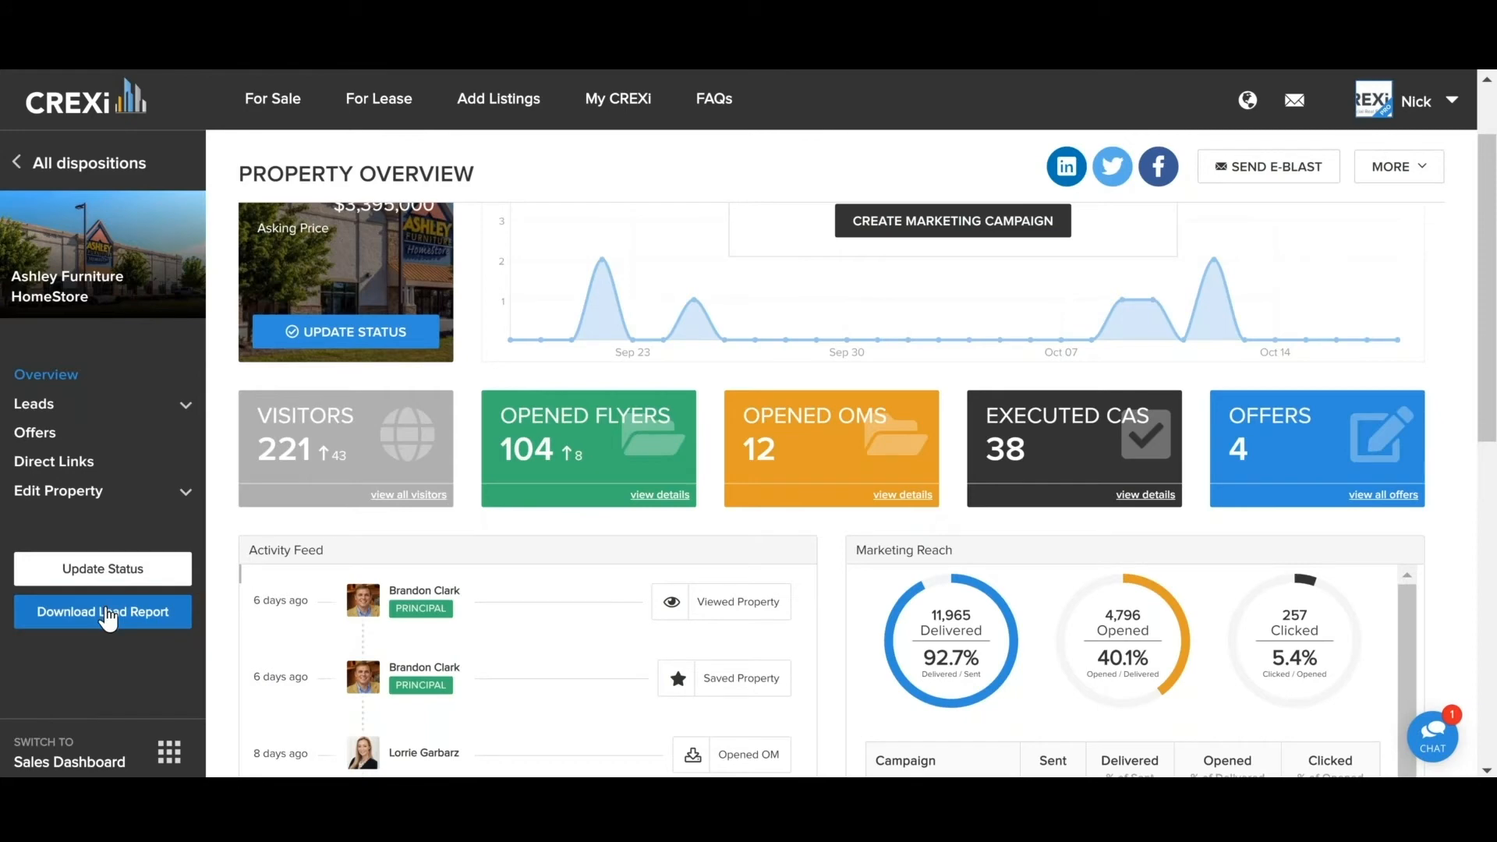
scroll(180, 526, up, 2)
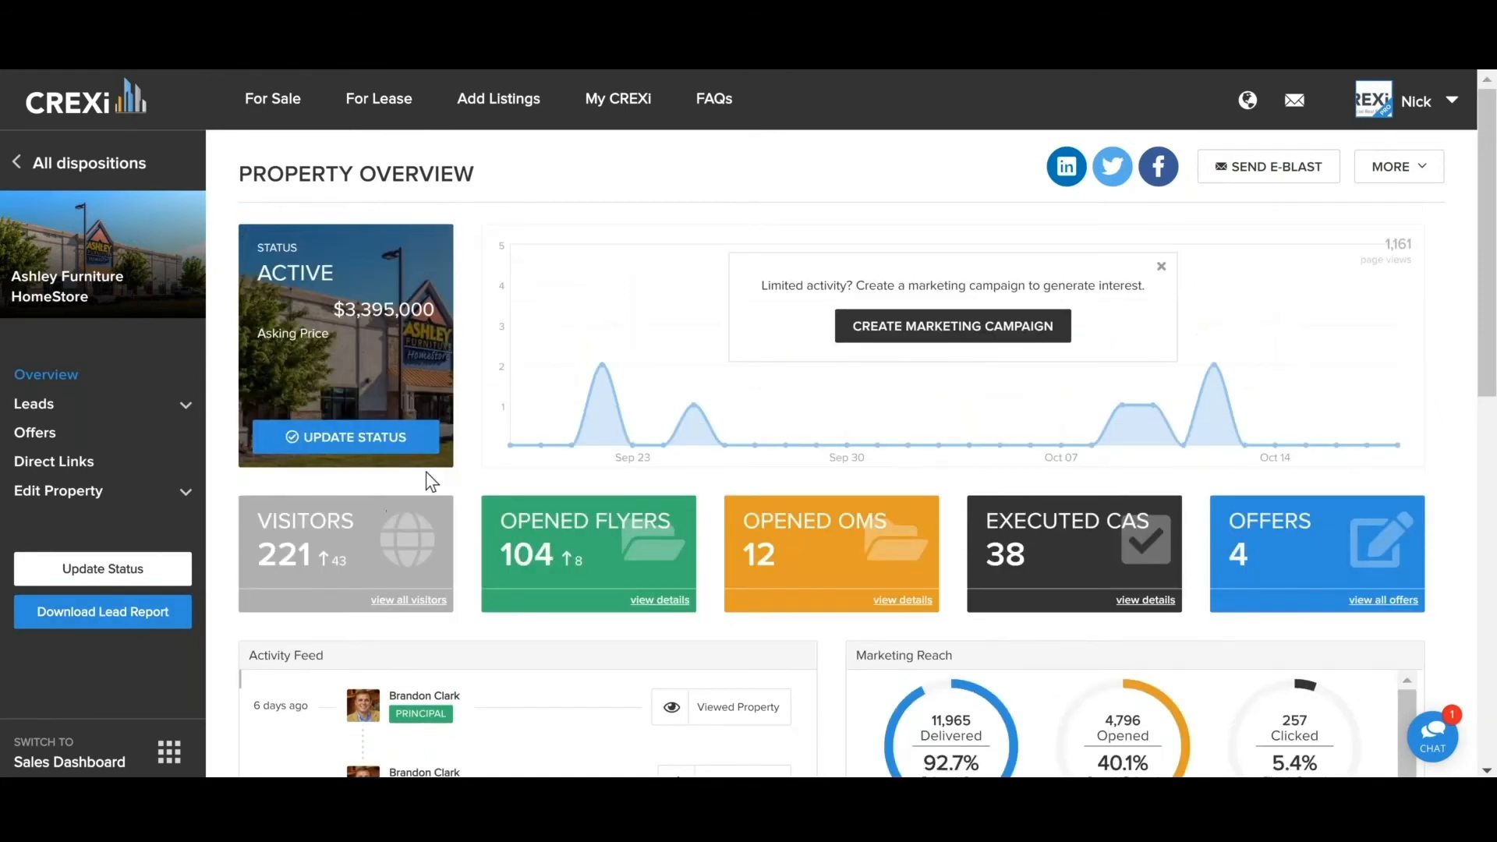
Return from the property overview to the My CREXi dispositions dashboard via the top navigation.
click(611, 113)
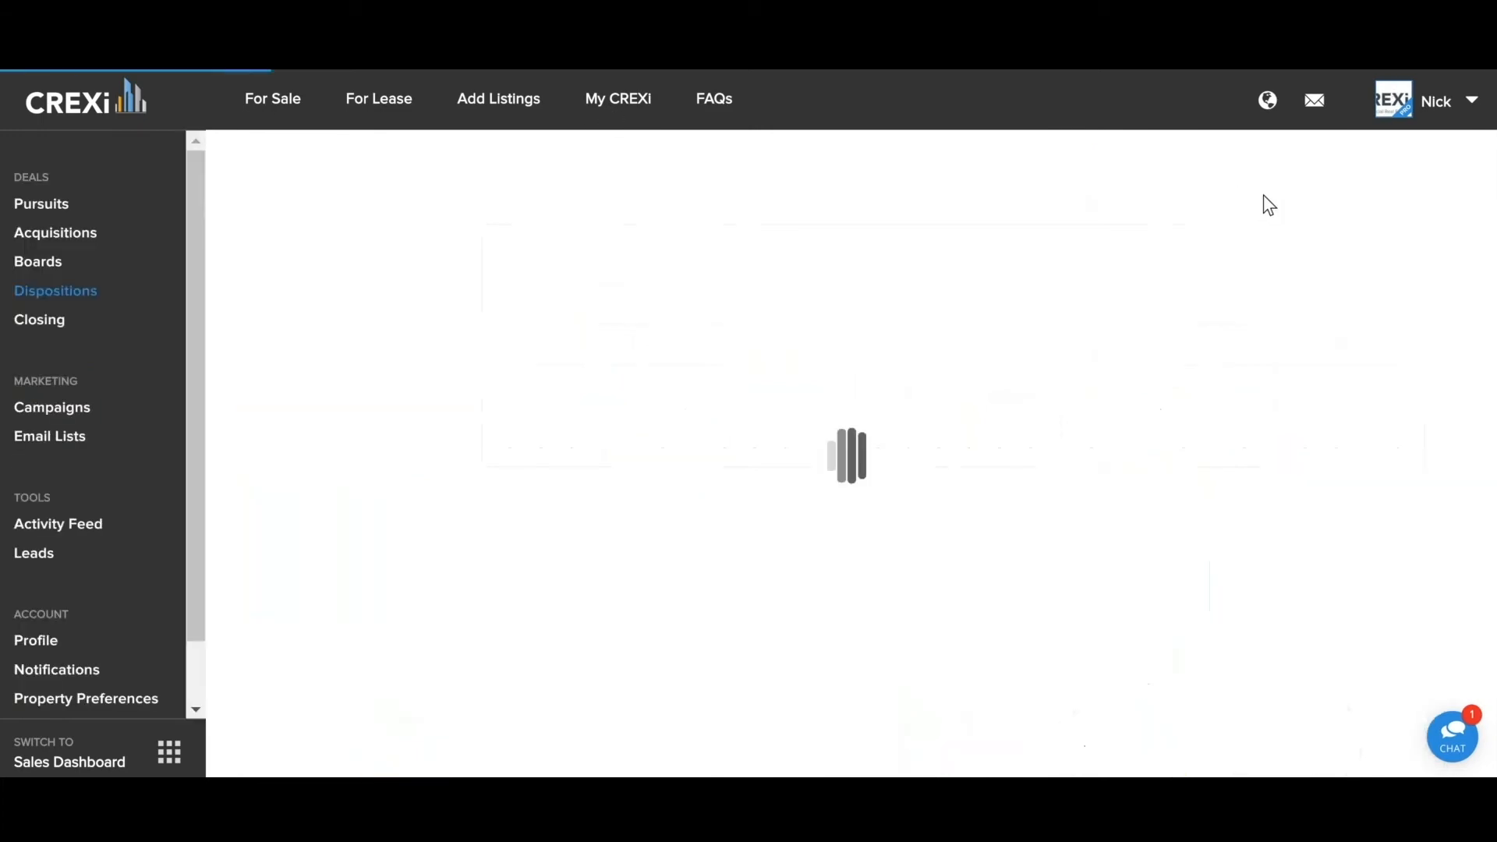
click(1437, 105)
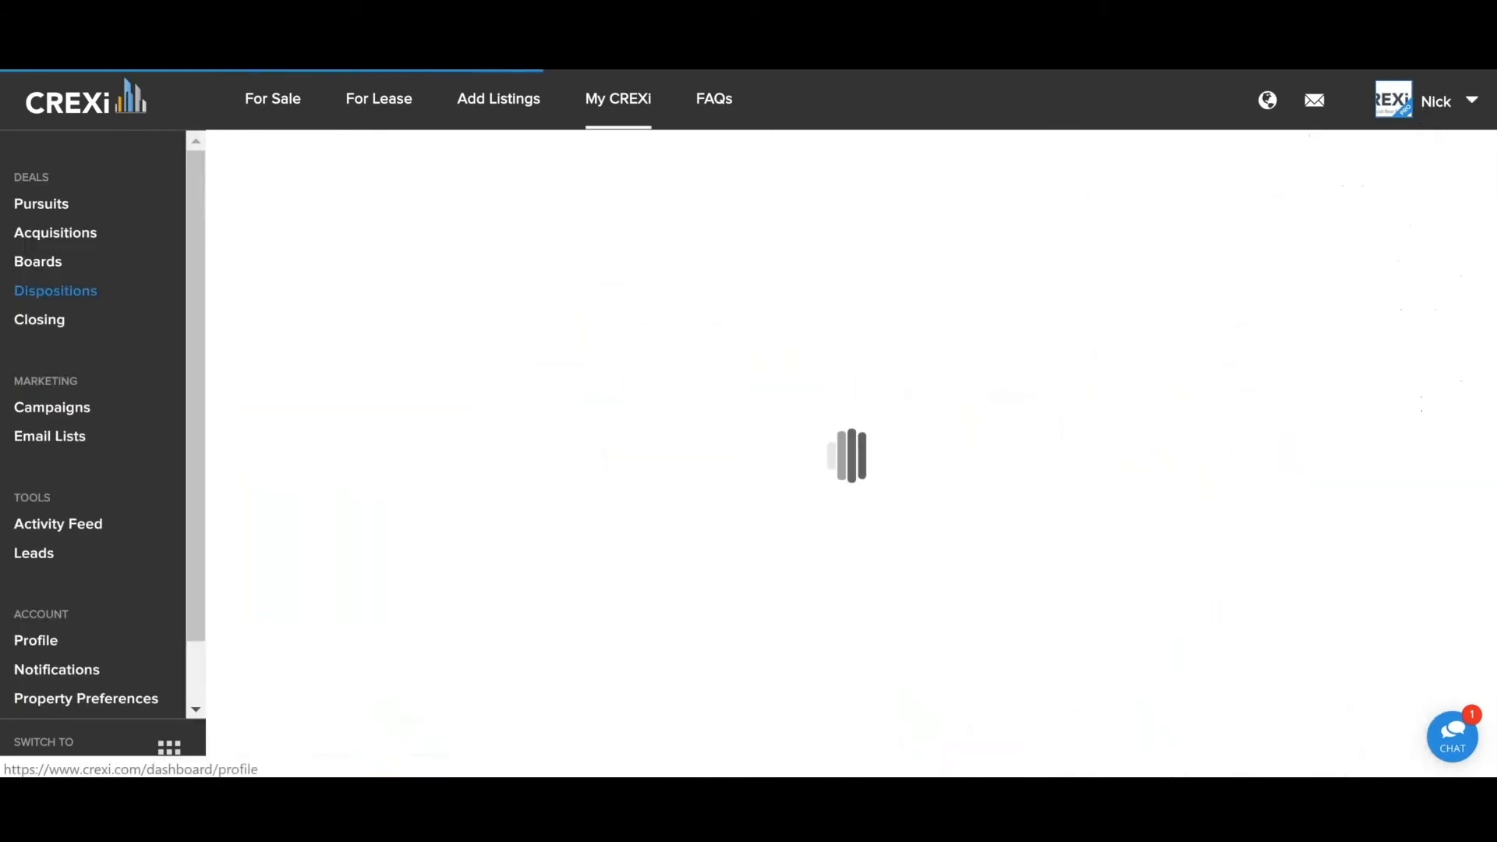